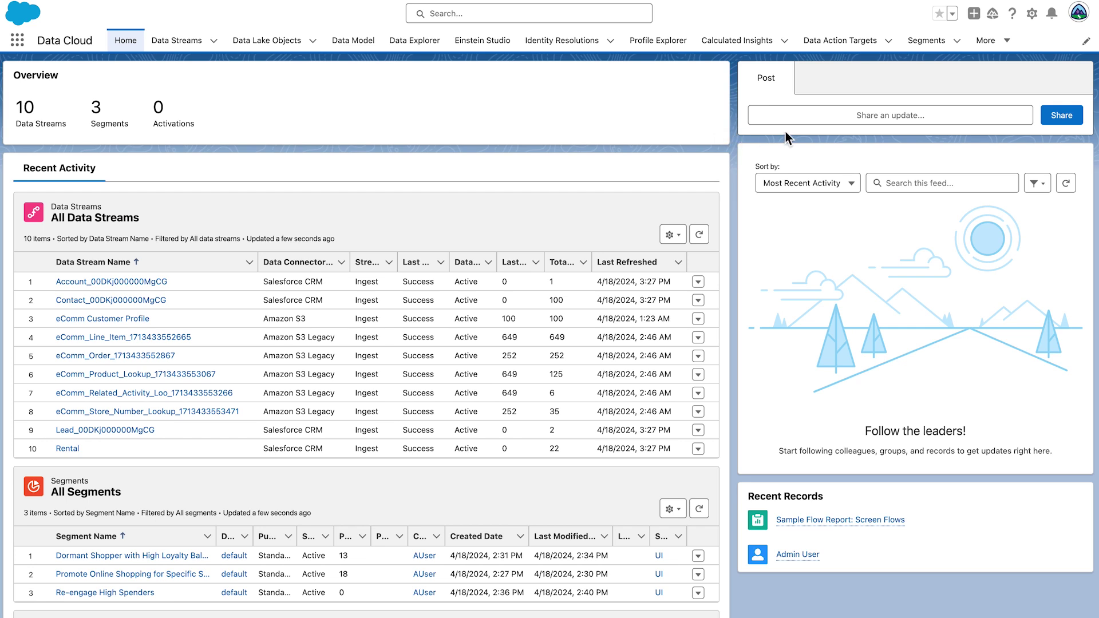
# Start a new Amazon S3 activation target named Audiences_RAVG_Retail
pyautogui.click(986, 44)
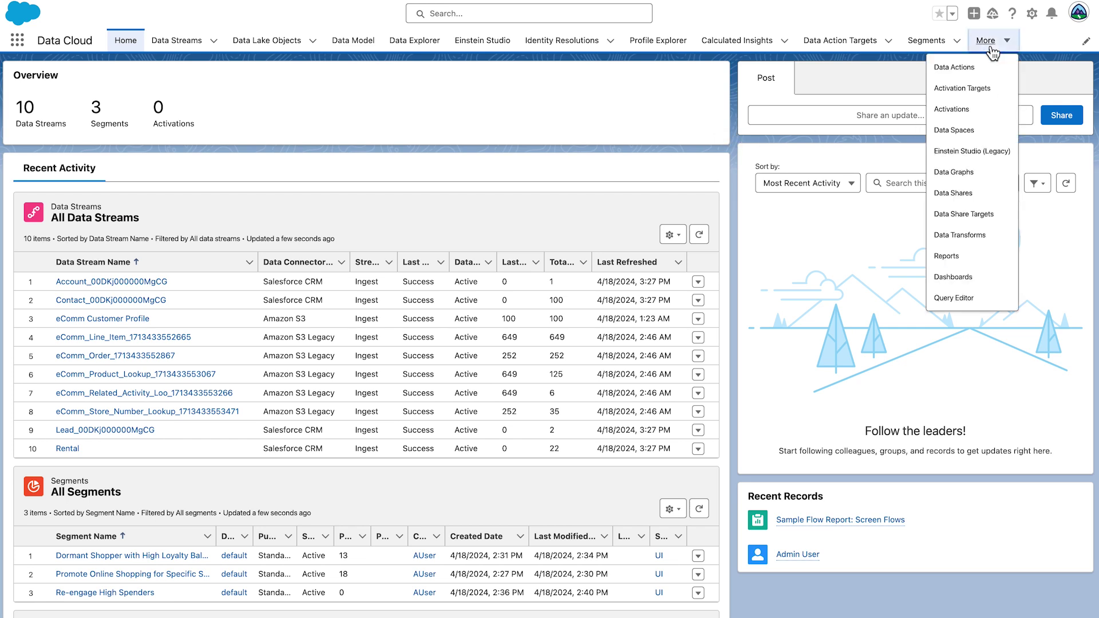
pyautogui.click(978, 94)
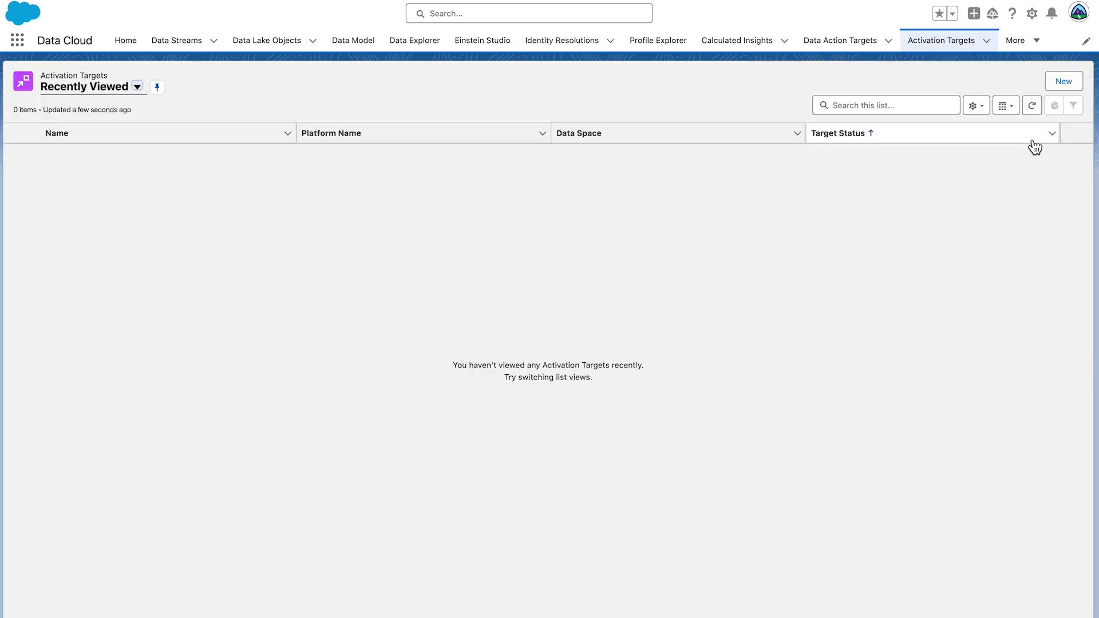
pyautogui.click(1064, 85)
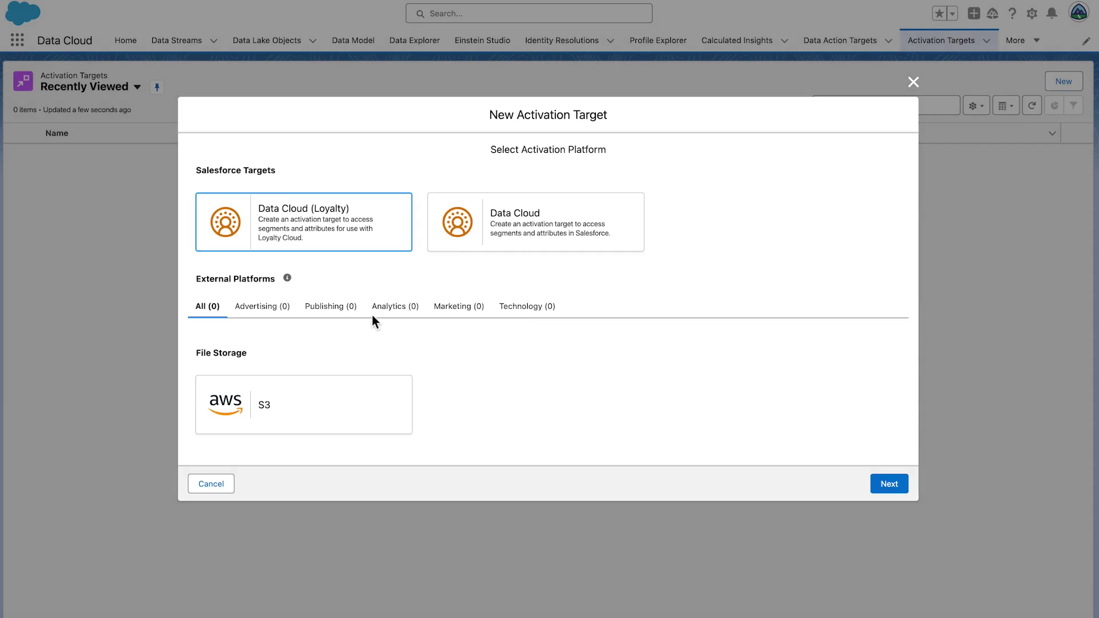
pyautogui.click(279, 428)
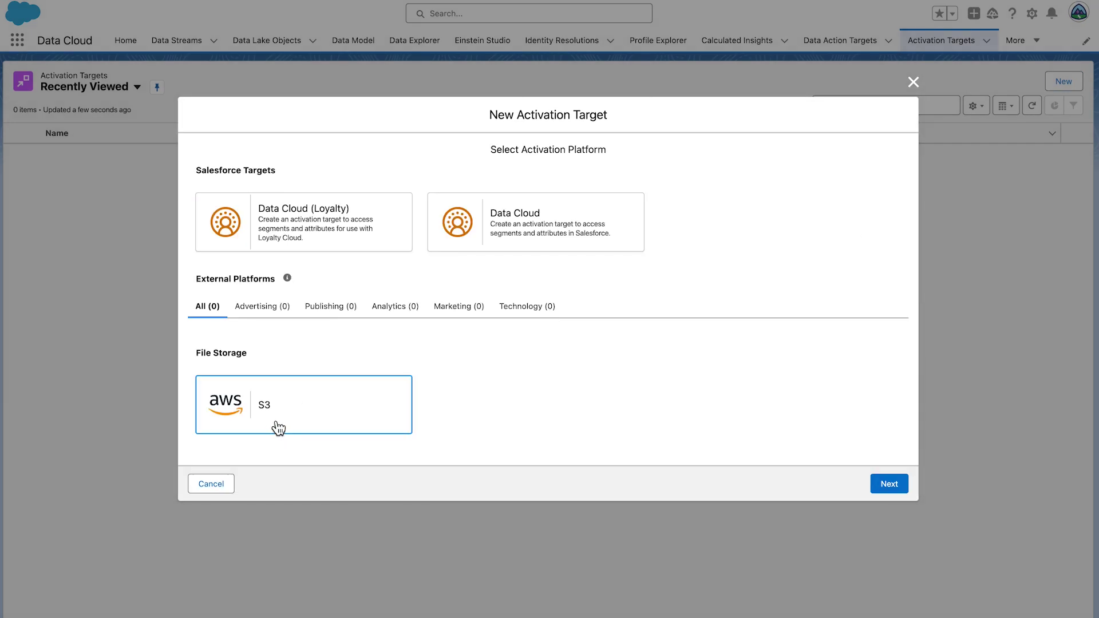
pyautogui.click(888, 484)
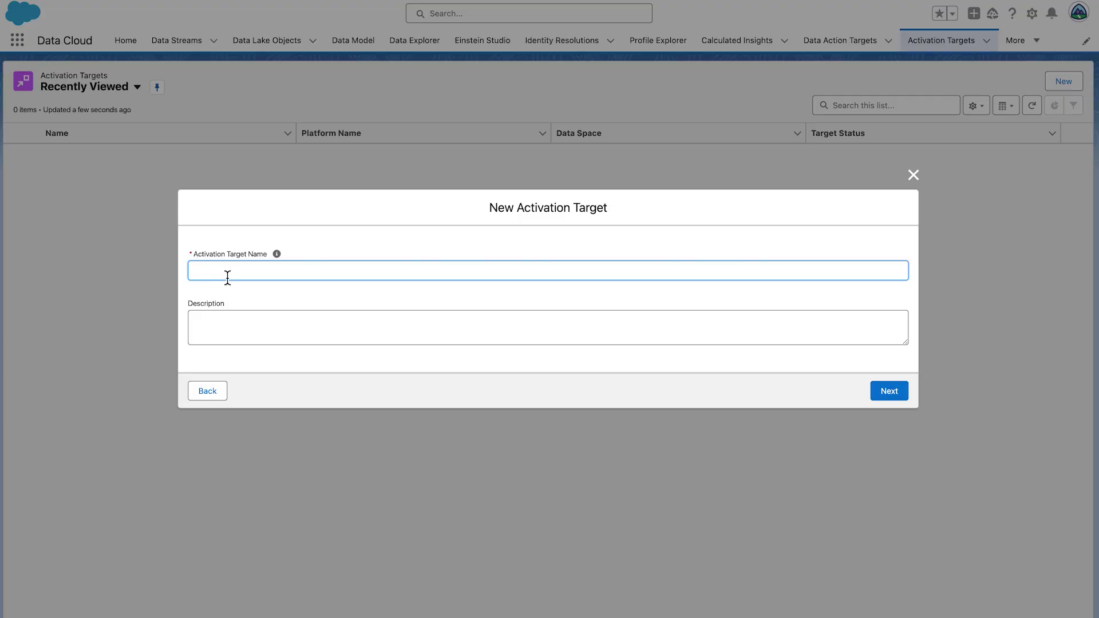
pyautogui.write('Audiences_RAVG_Retail')
pyautogui.click(894, 395)
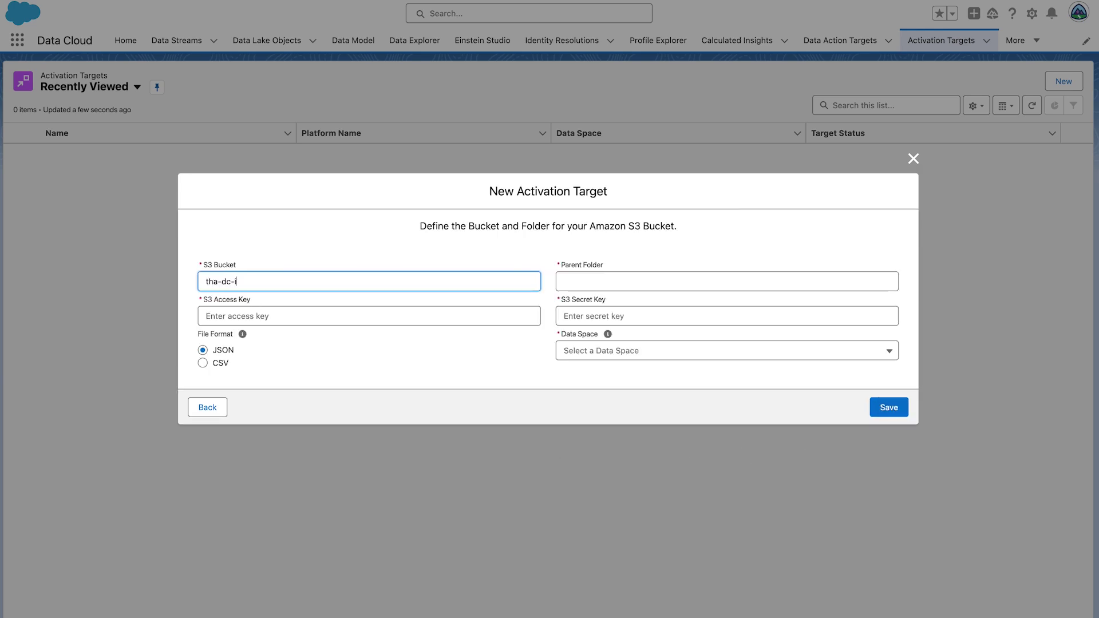
# Set the S3 folder to audience-activations with CSV output and the default data space, then save
pyautogui.click(564, 281)
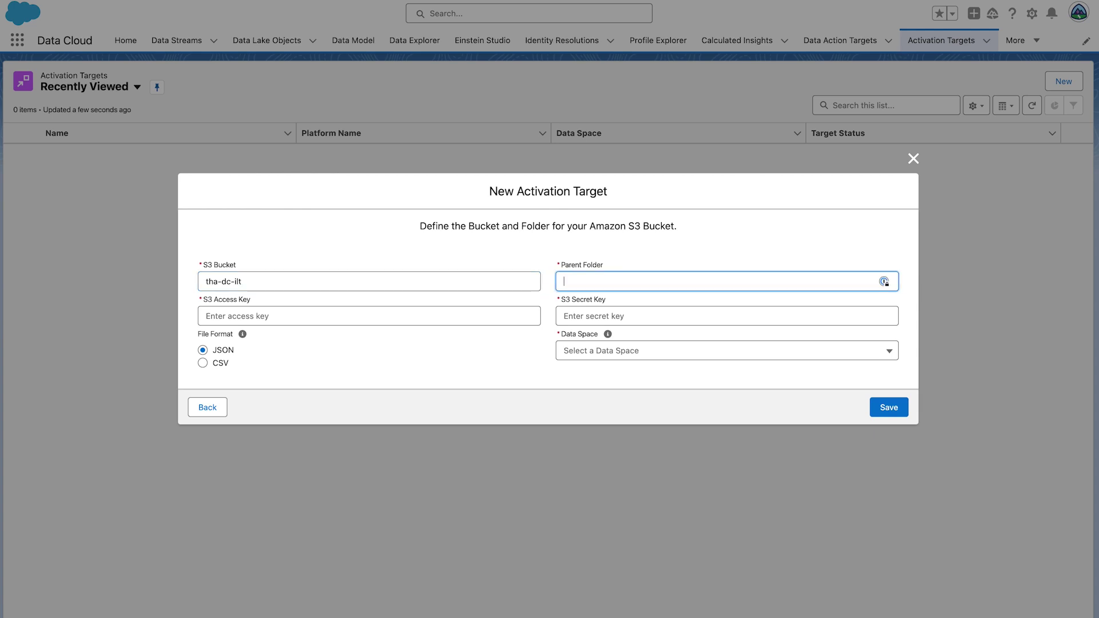
pyautogui.write('audience-activations')
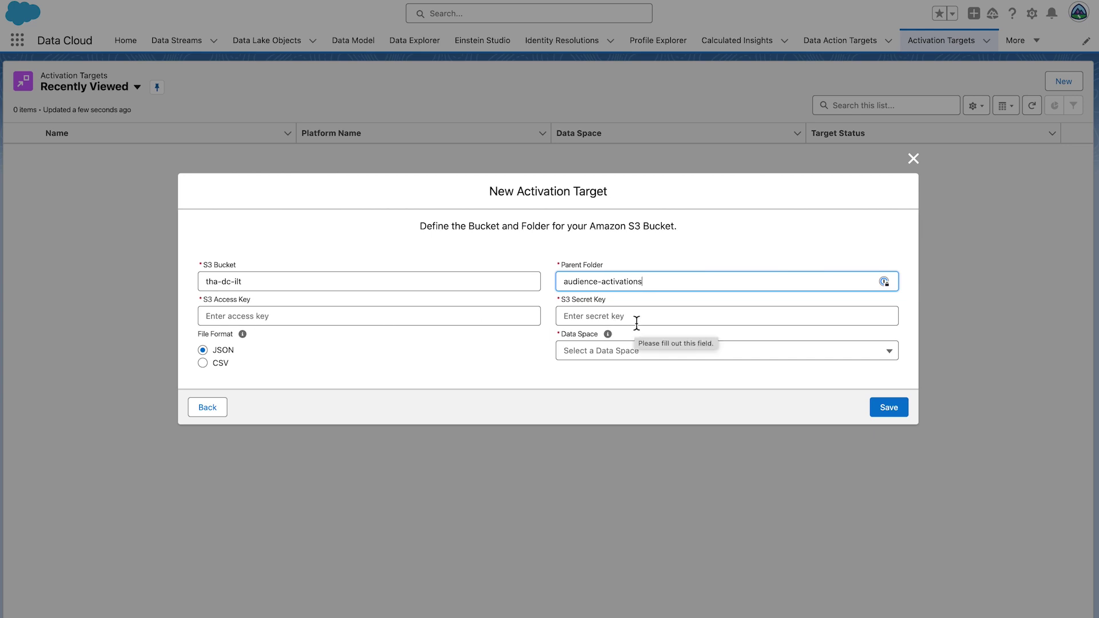
pyautogui.click(203, 363)
pyautogui.click(655, 354)
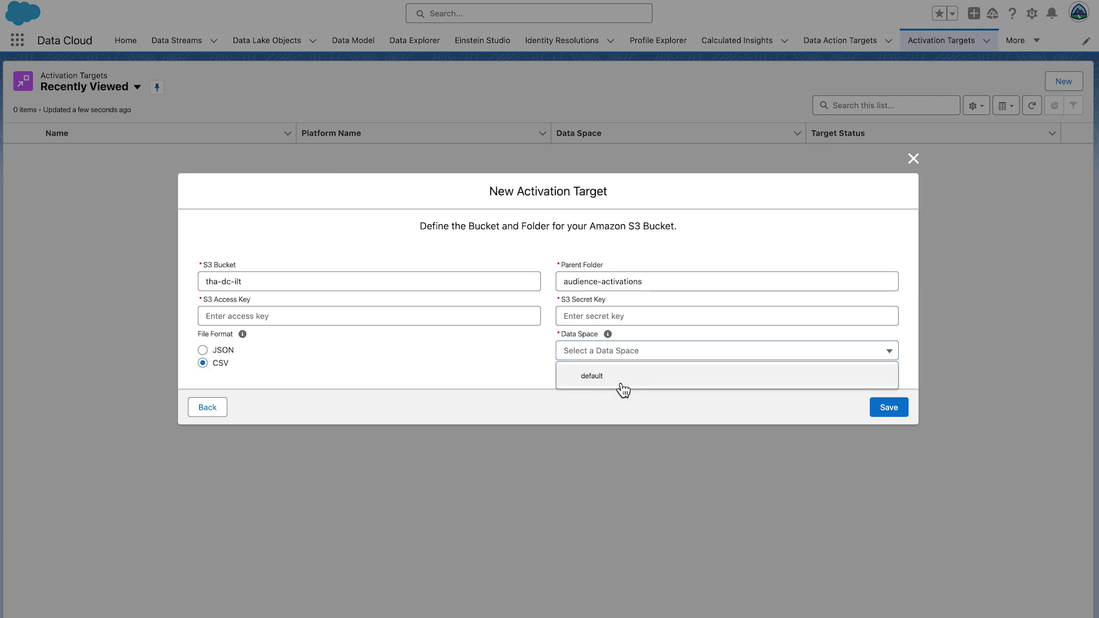
pyautogui.click(622, 383)
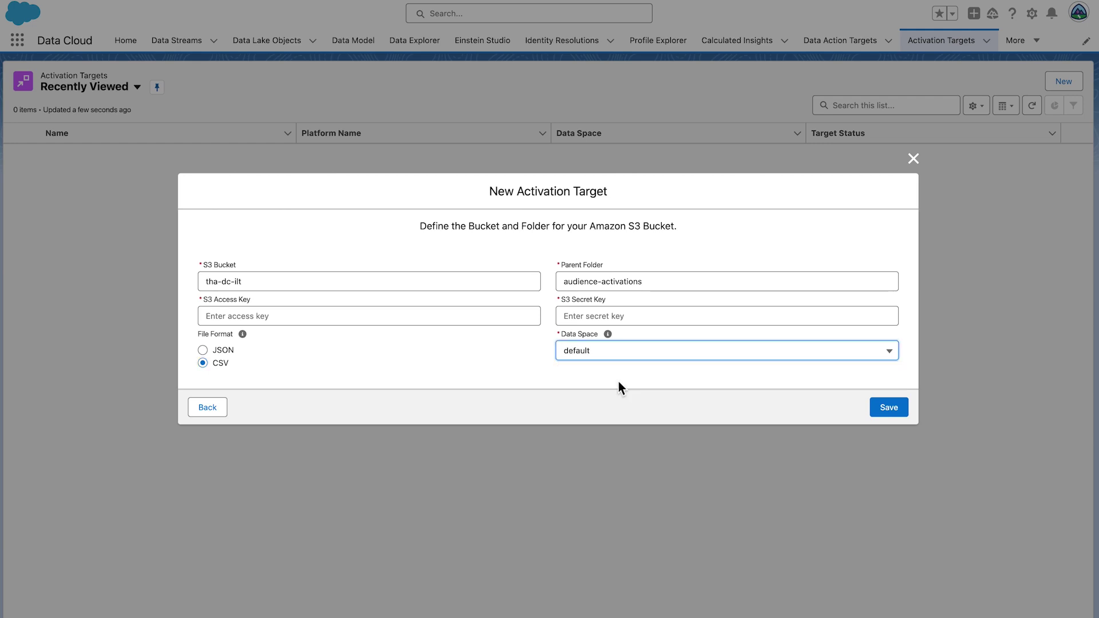
pyautogui.click(889, 410)
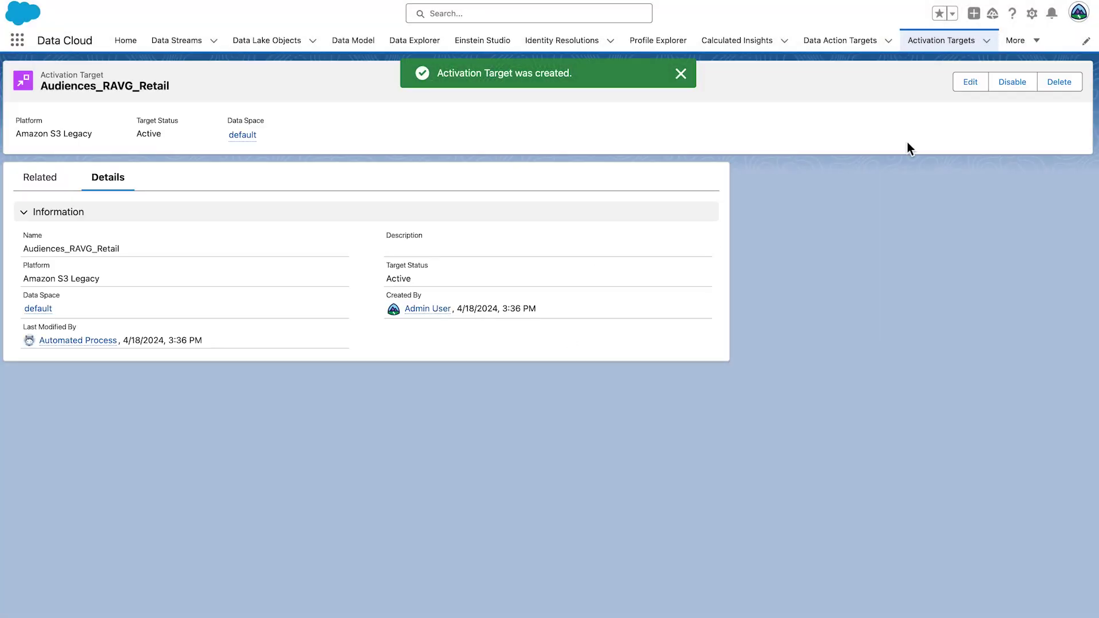
# Create a Data Cloud platform activation target named Data_Cloud_Home_Org in the default data space
pyautogui.click(947, 53)
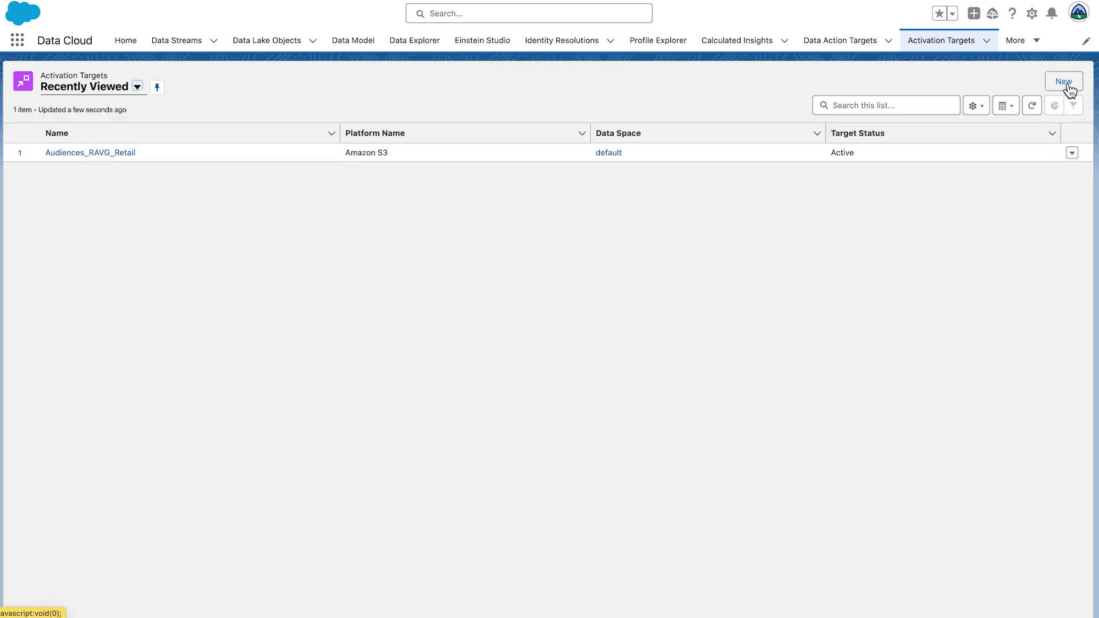
pyautogui.click(1066, 87)
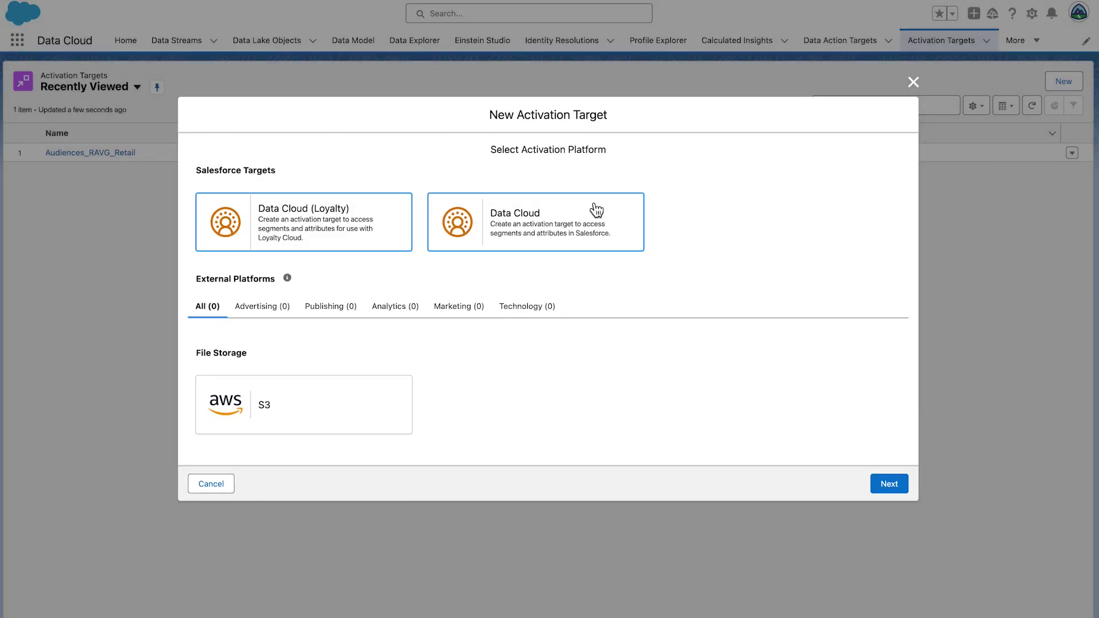
pyautogui.click(597, 217)
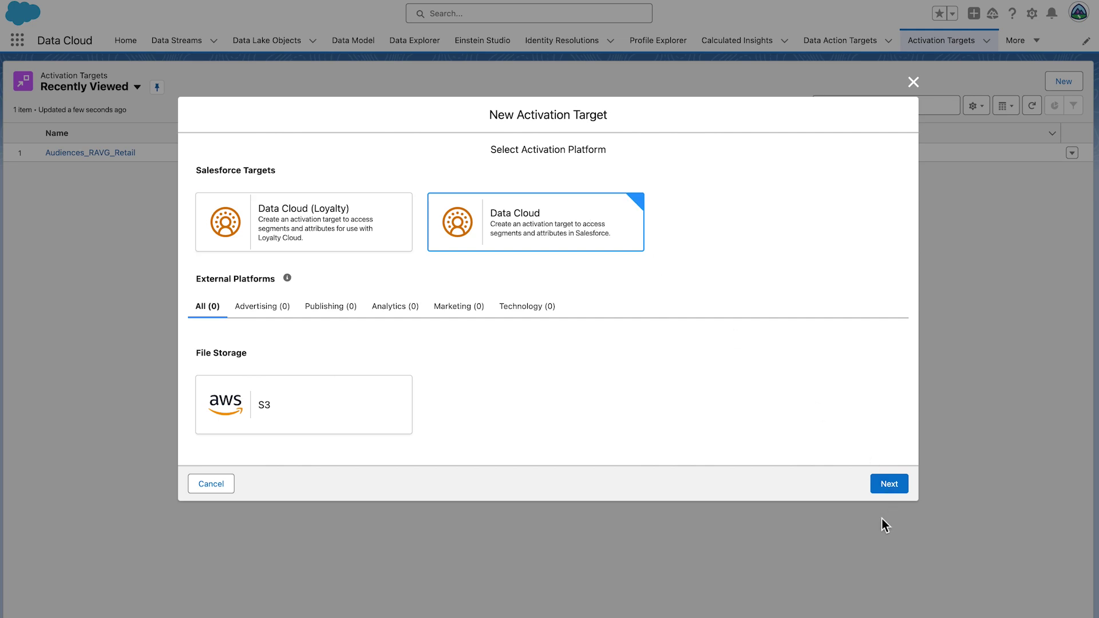
pyautogui.click(890, 485)
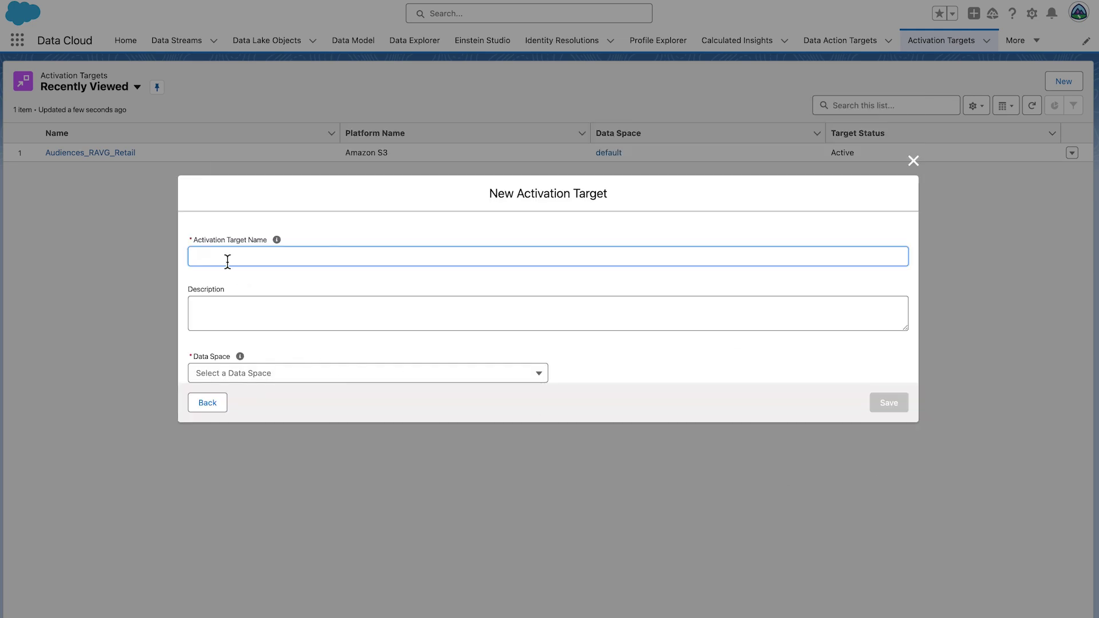
pyautogui.write('Data_Cloud_Home_Org')
pyautogui.click(431, 379)
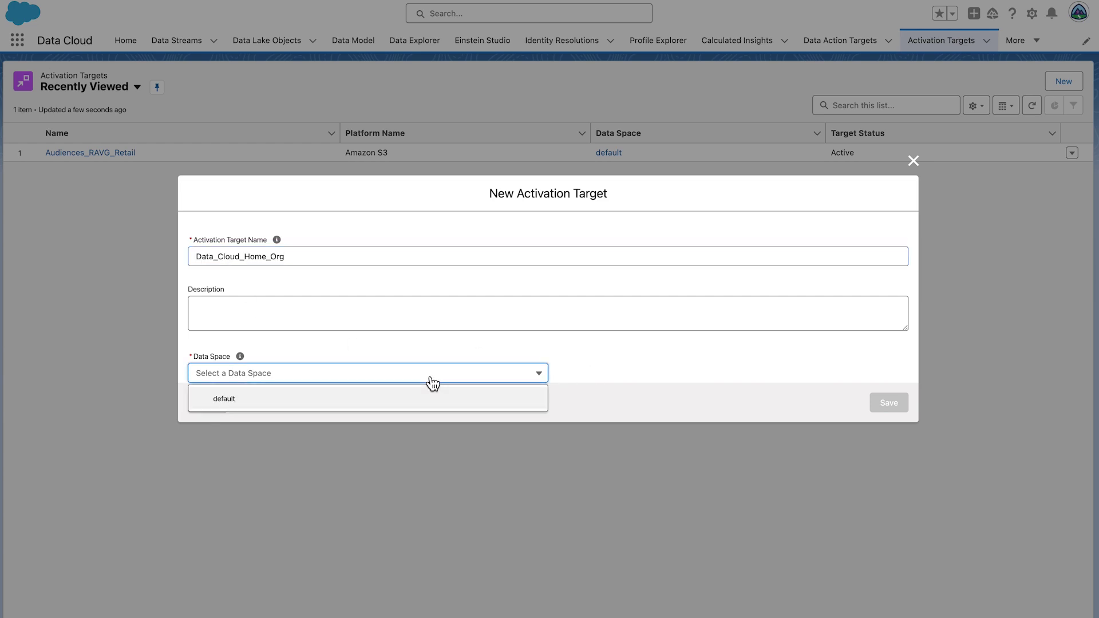
pyautogui.click(361, 408)
pyautogui.click(889, 403)
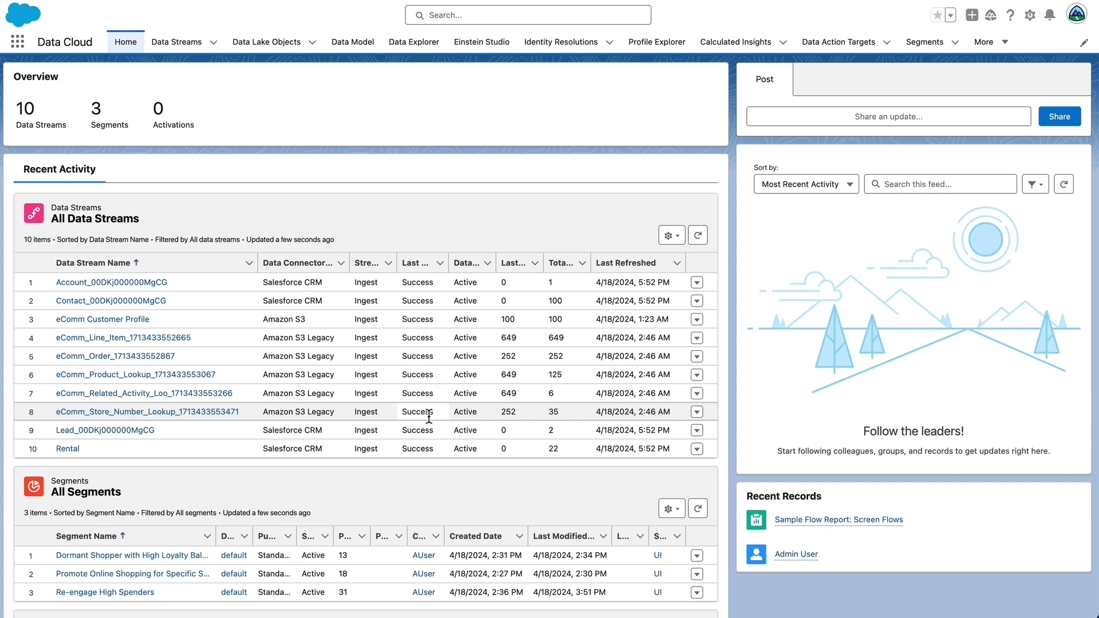
# From the Dormant Shopper with High Loyalty Balance segment, start an activation to Audiences_RAVG_Retail
pyautogui.click(923, 48)
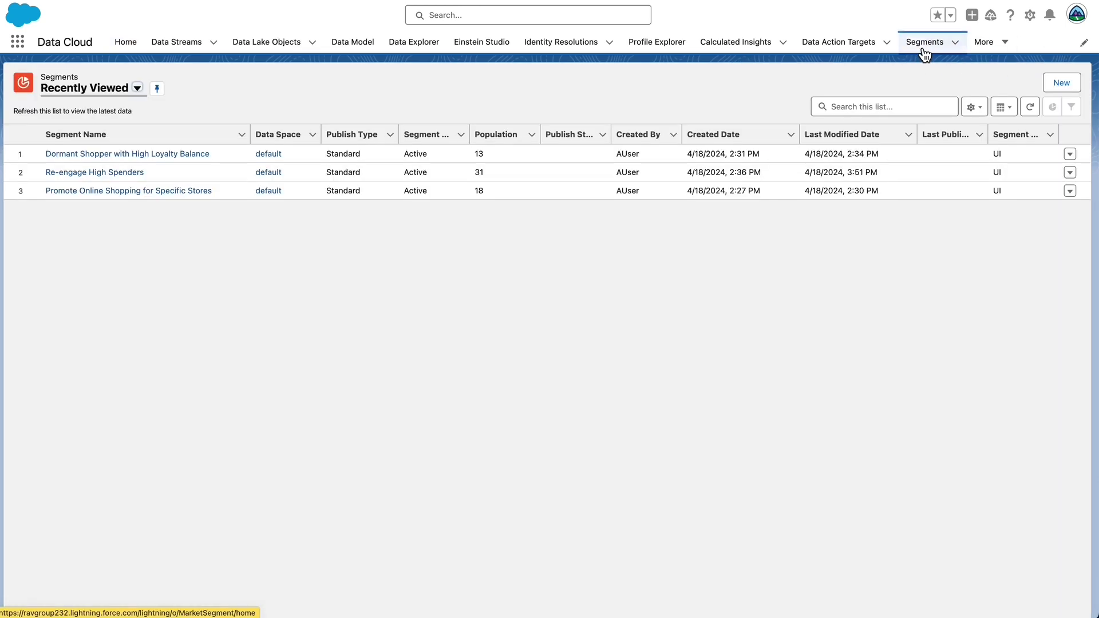
pyautogui.click(156, 156)
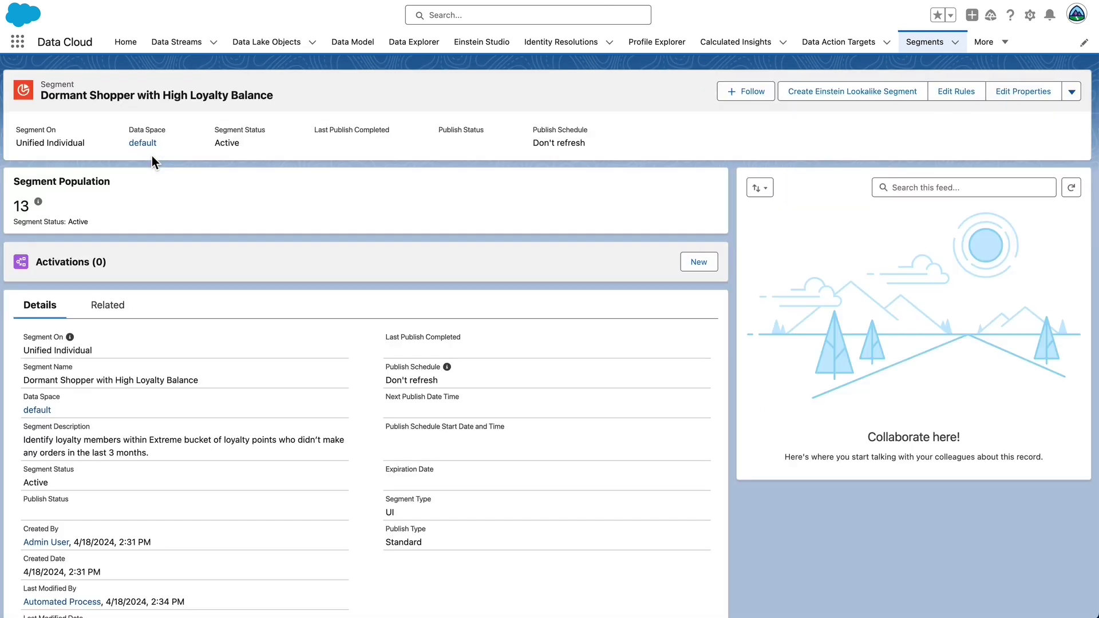
pyautogui.click(699, 262)
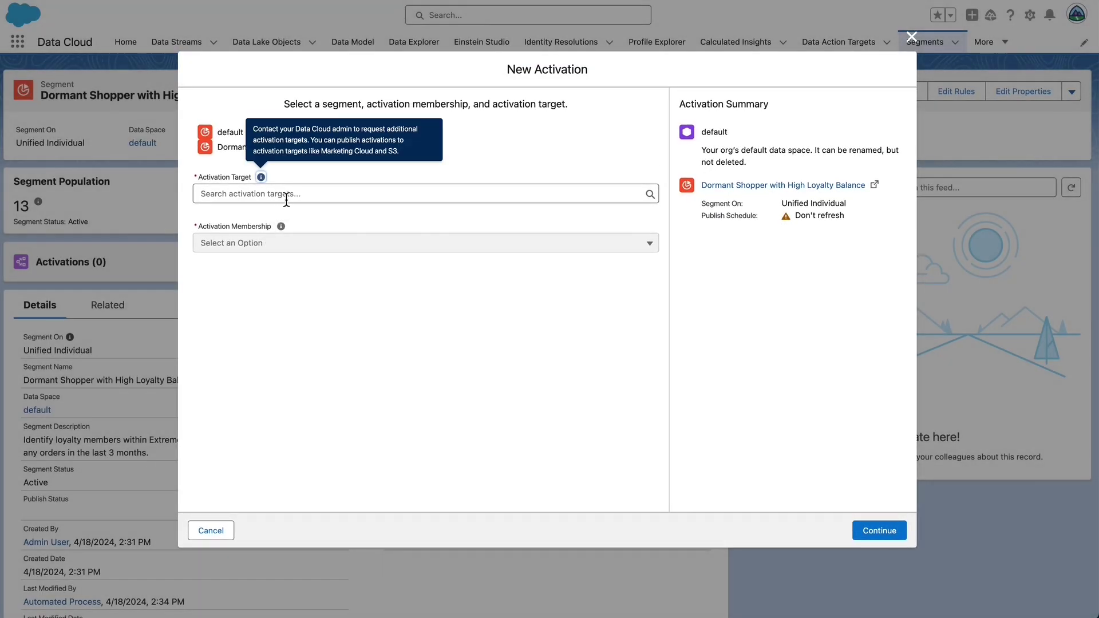
pyautogui.click(286, 198)
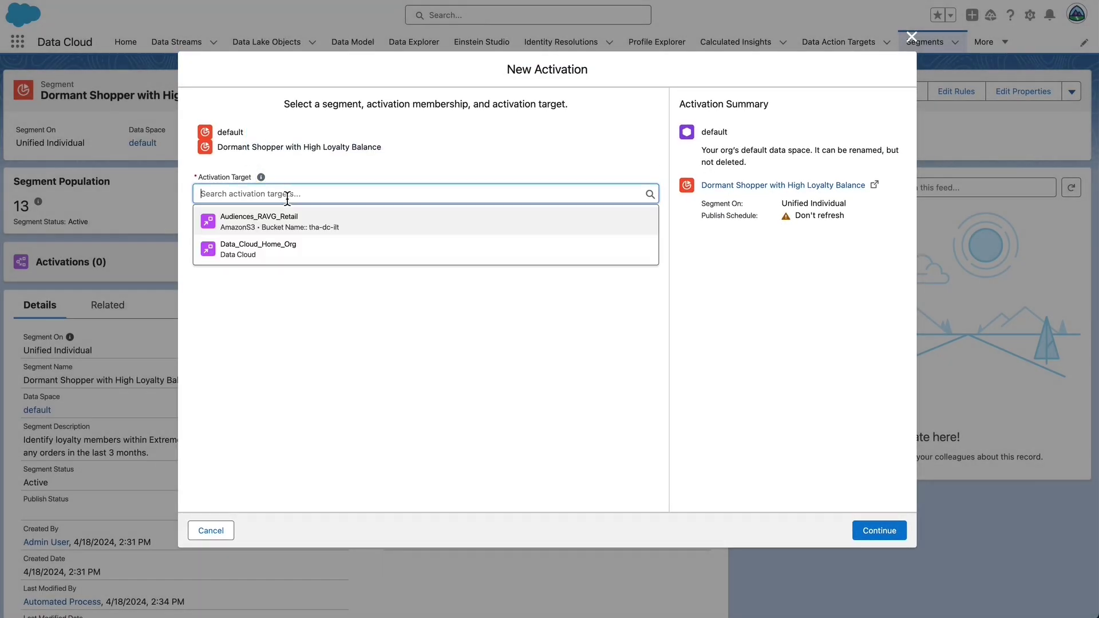
pyautogui.click(329, 230)
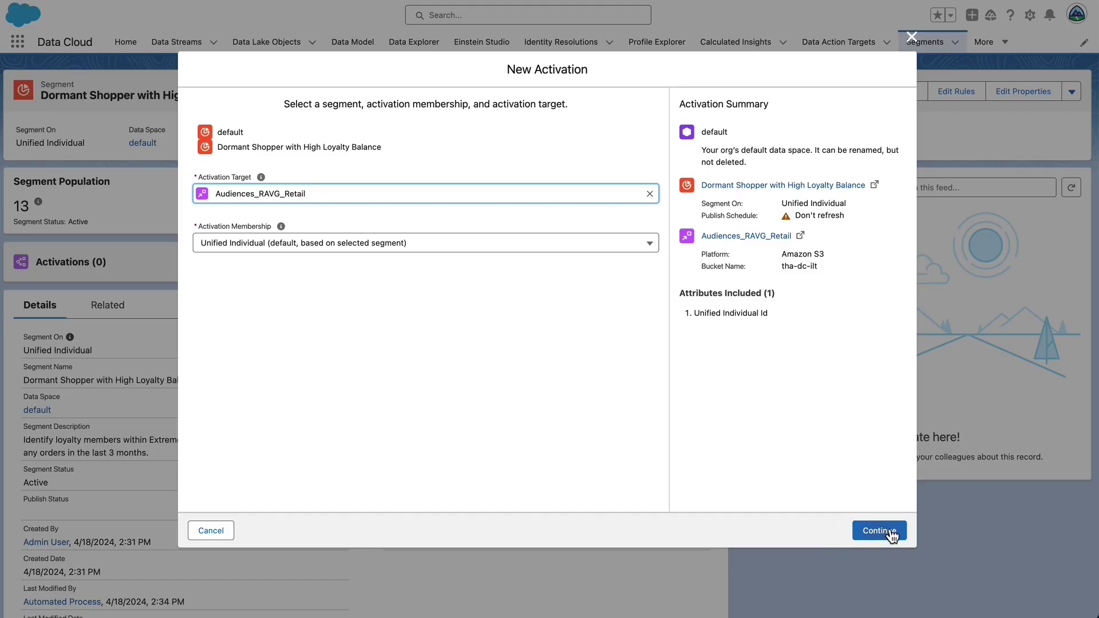
pyautogui.click(889, 531)
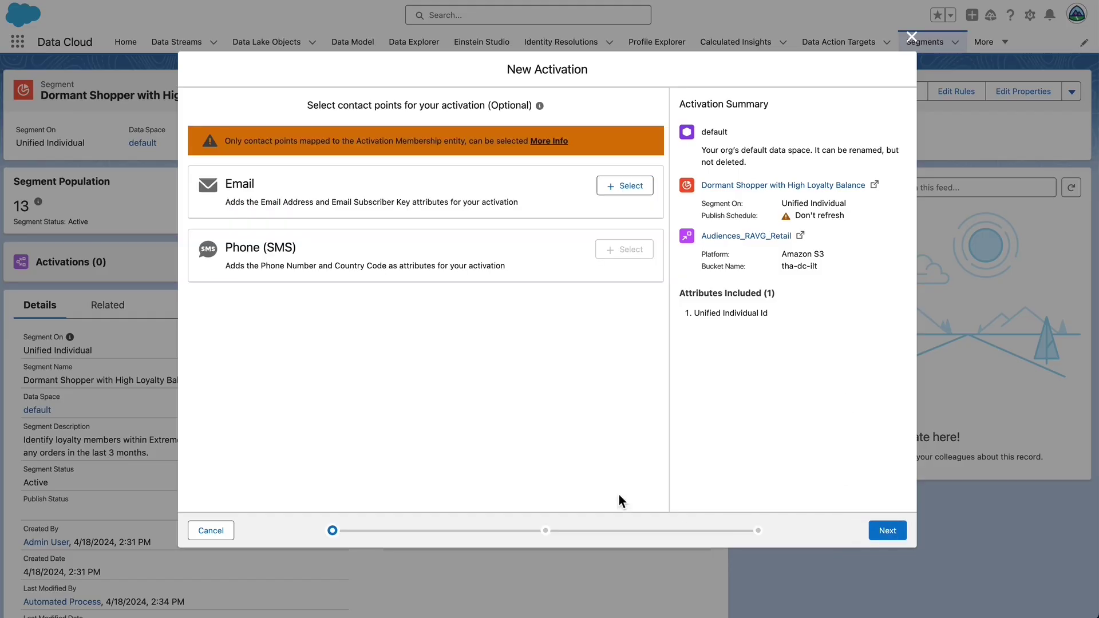
# Select Email as the activation's contact point and continue to attributes
pyautogui.click(624, 196)
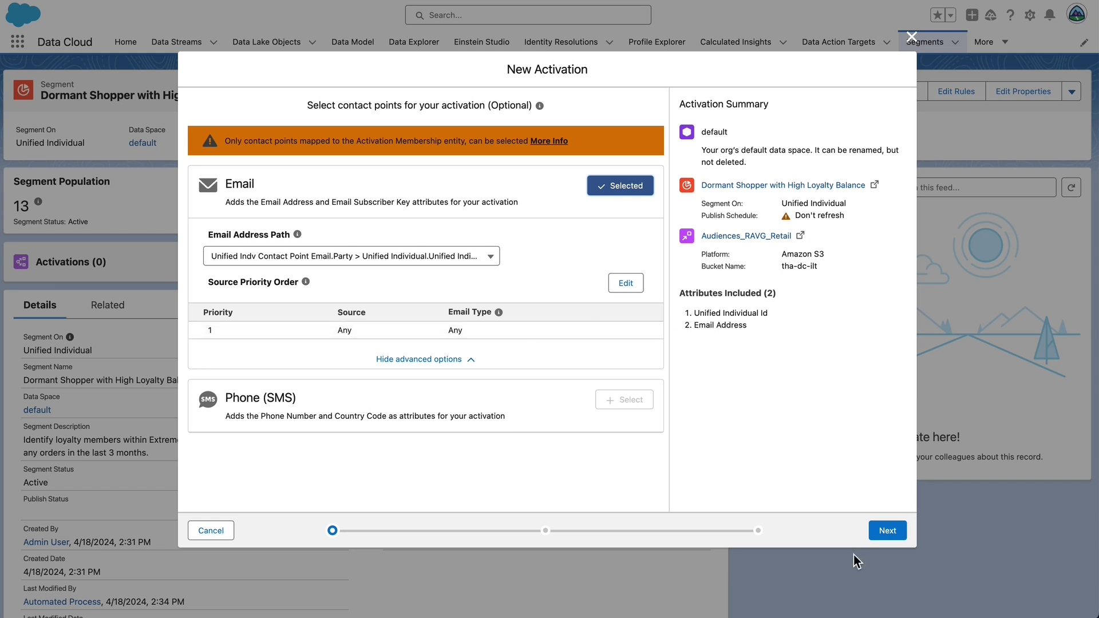
pyautogui.click(897, 536)
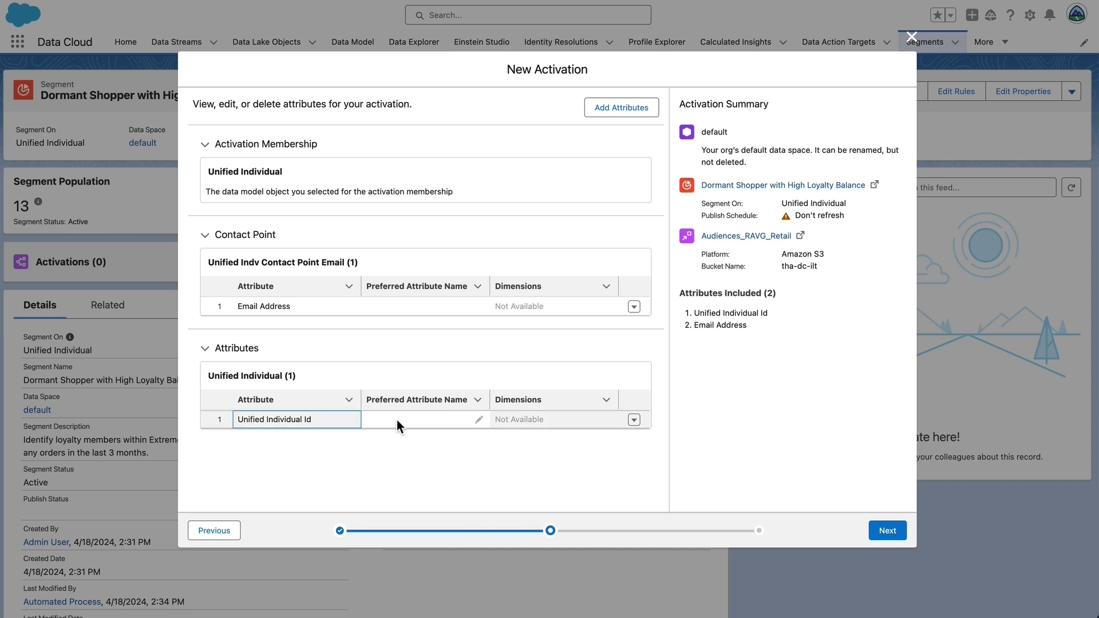
# Set the preferred export name of Unified Individual Id to Customer Number
pyautogui.click(401, 421)
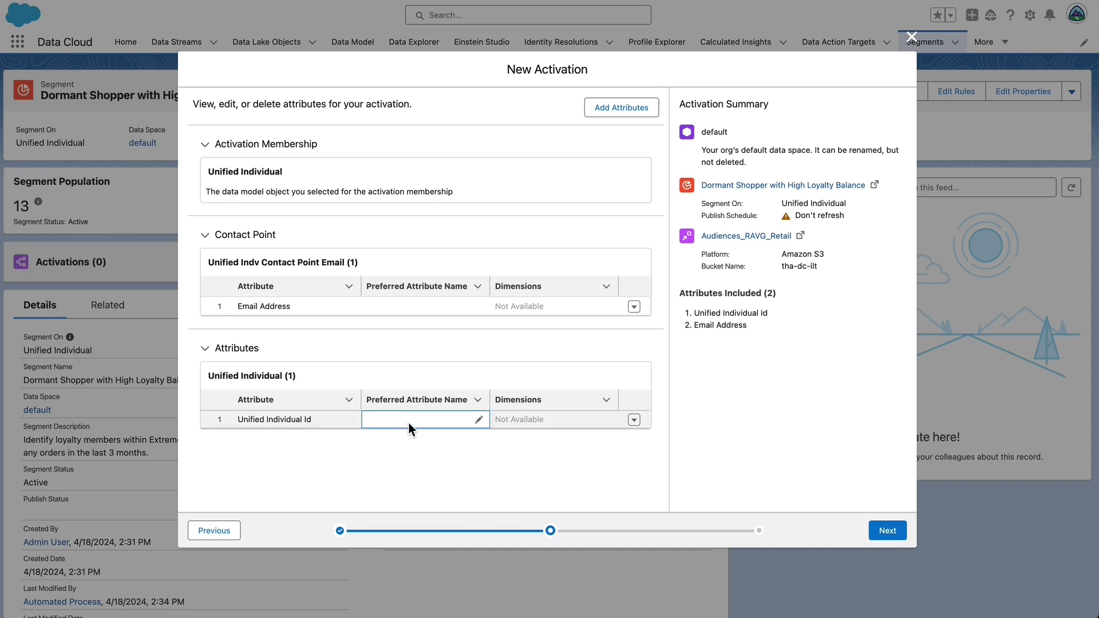
pyautogui.click(480, 422)
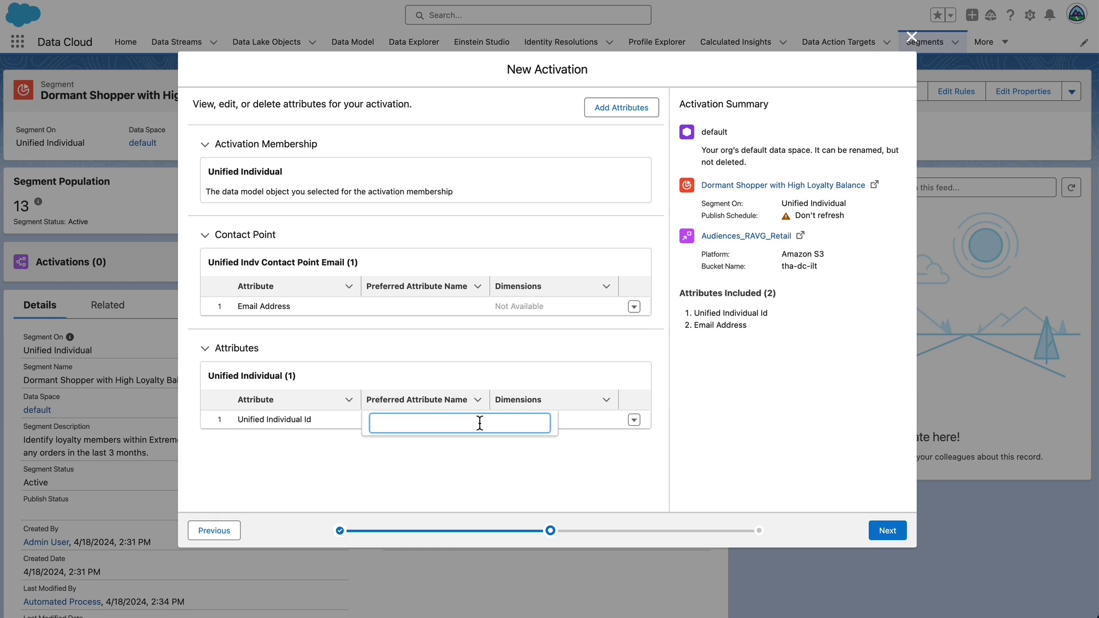
pyautogui.write('Customer Number')
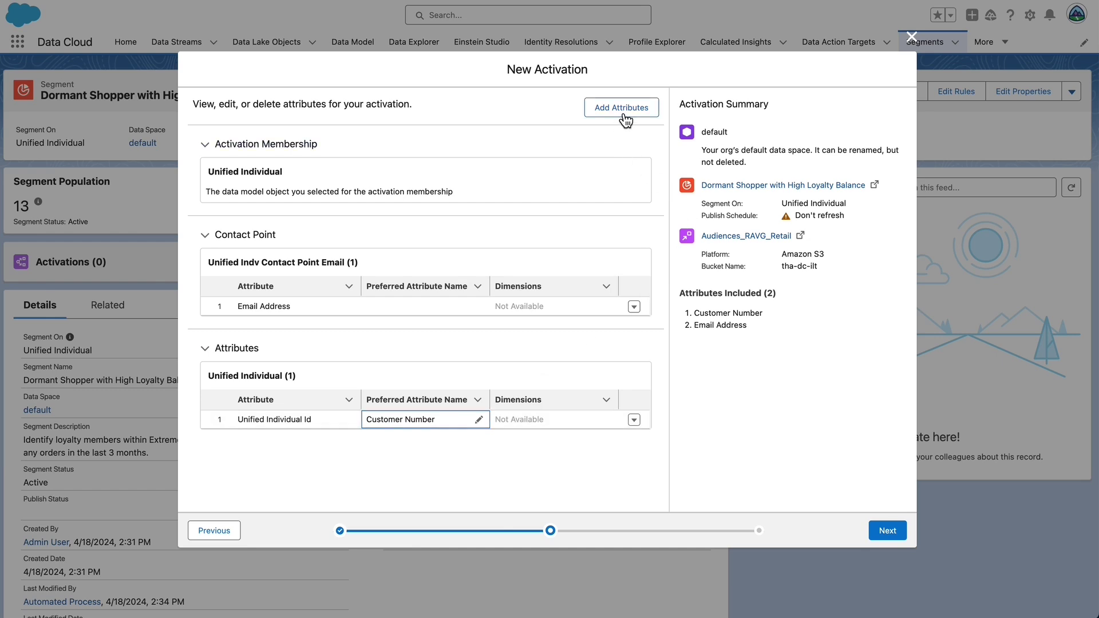
pyautogui.click(624, 117)
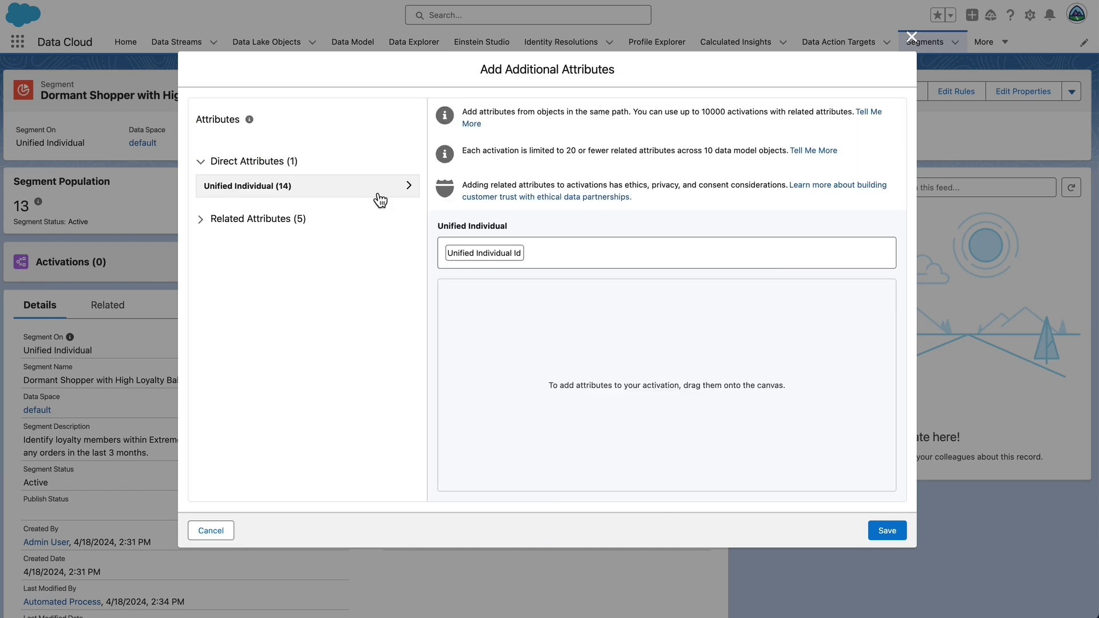
# Add First Name, RFMCombined__c and FirstStorePurchasedFrom__c to the activation attributes
pyautogui.click(379, 192)
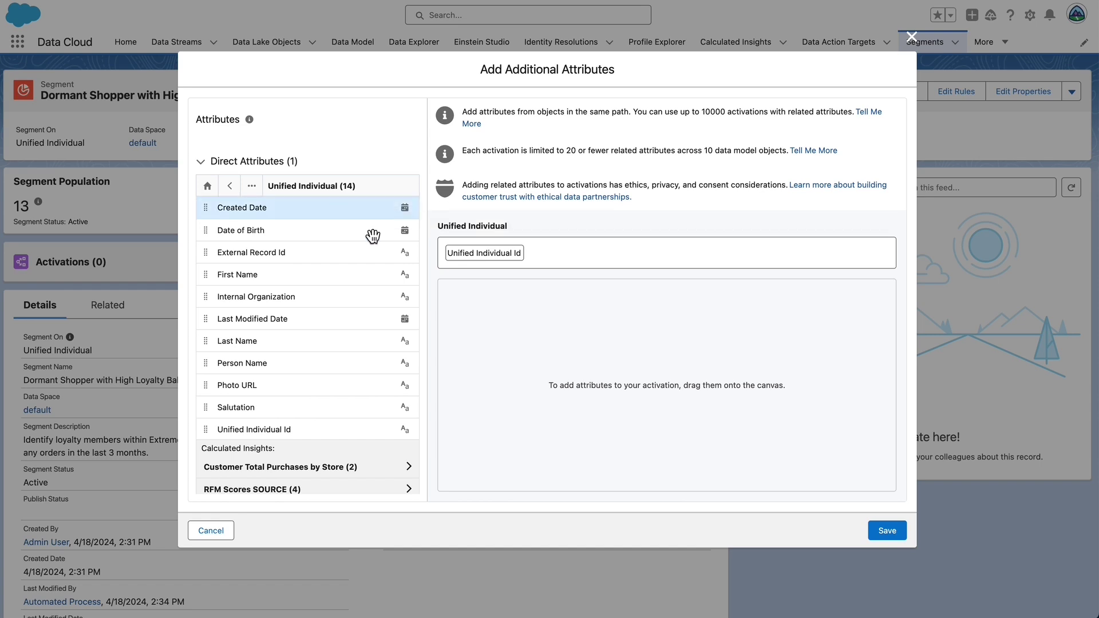
pyautogui.moveTo(289, 284); pyautogui.dragTo(686, 390)
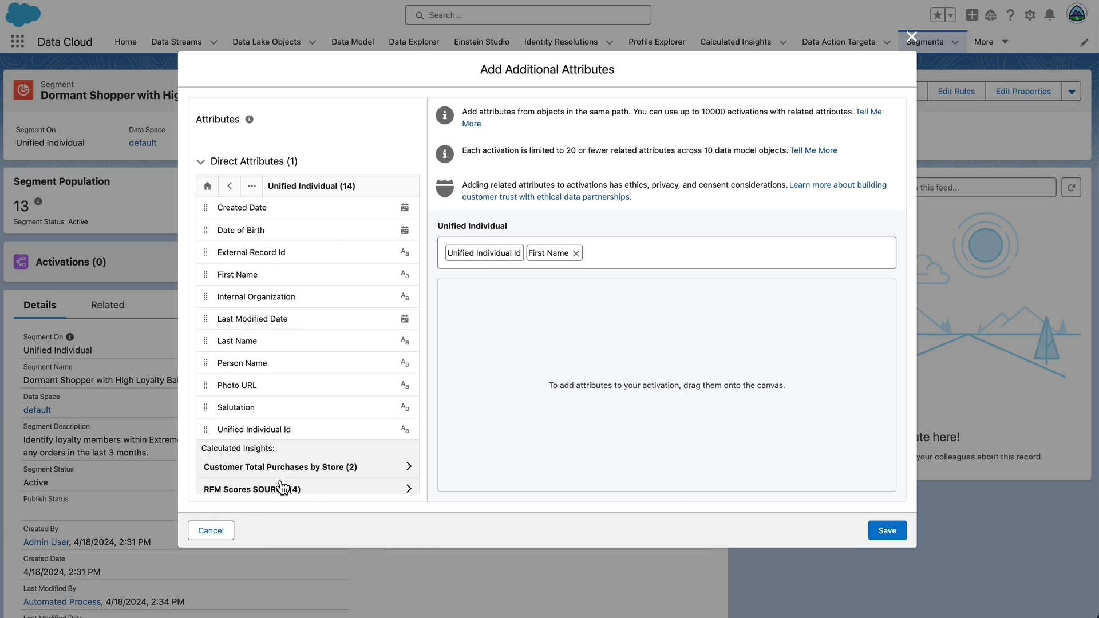
pyautogui.scroll(-2, 317, 452)
pyautogui.click(321, 438)
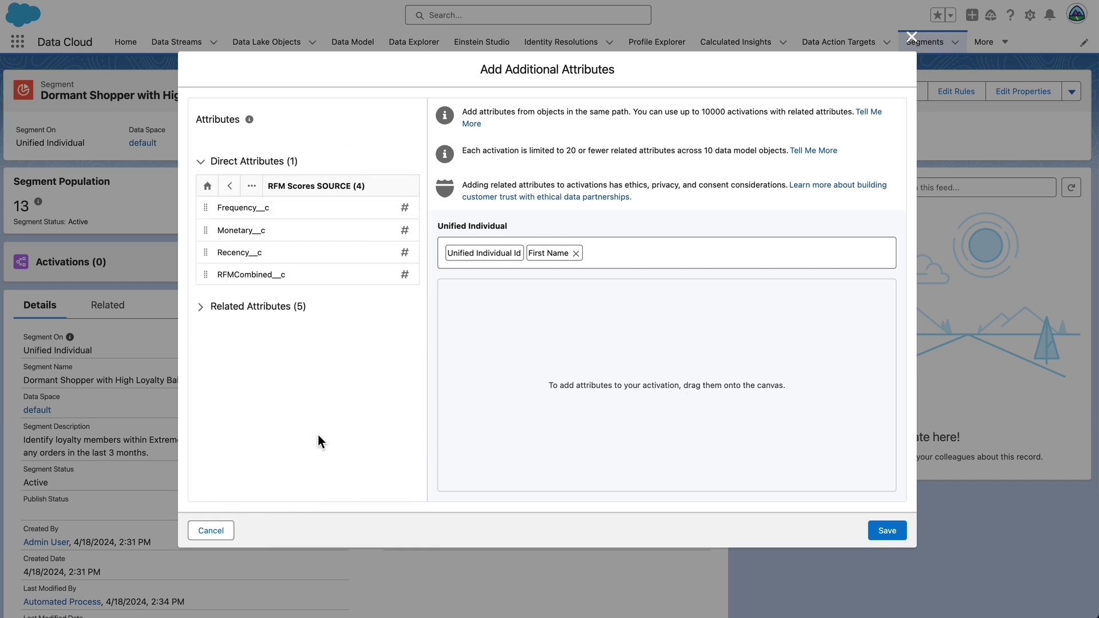
pyautogui.moveTo(269, 278); pyautogui.dragTo(597, 365)
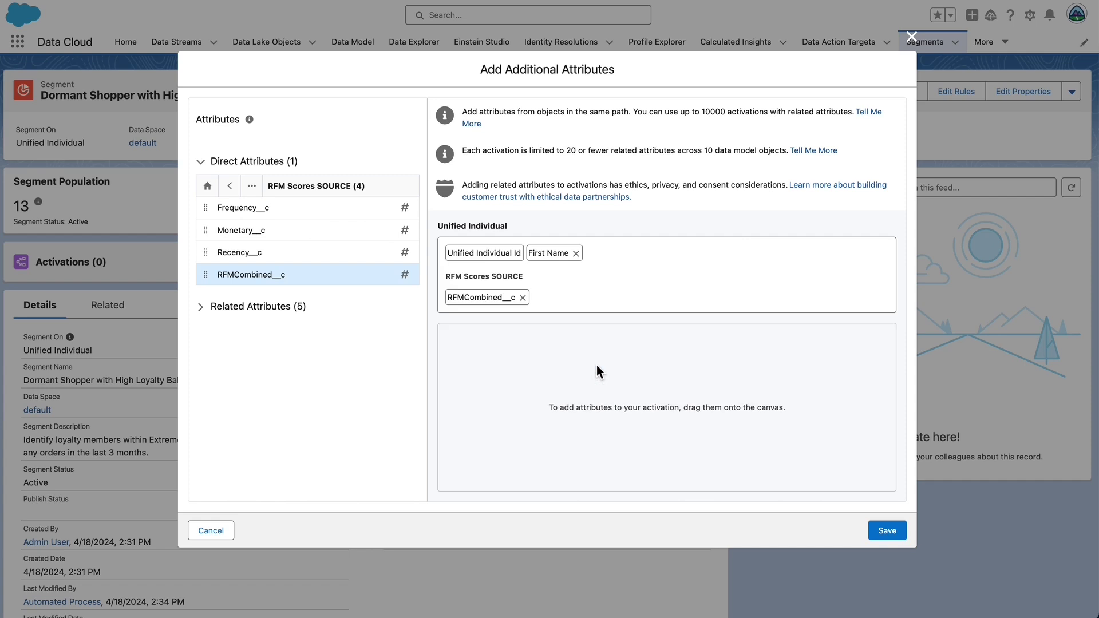
pyautogui.click(232, 190)
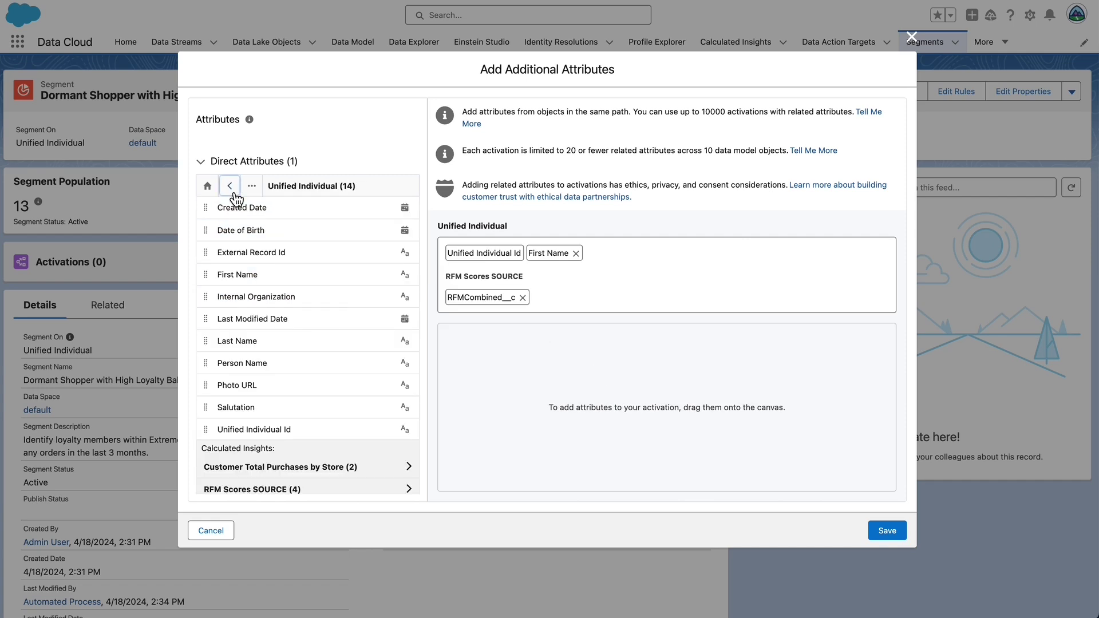
pyautogui.click(347, 476)
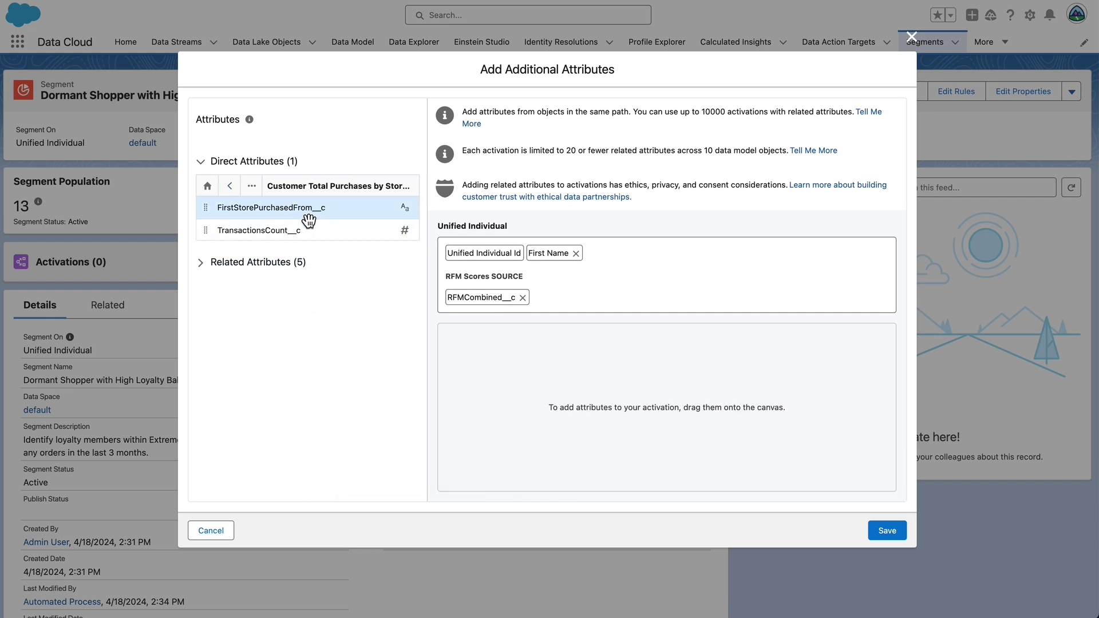
pyautogui.moveTo(308, 217); pyautogui.dragTo(530, 344)
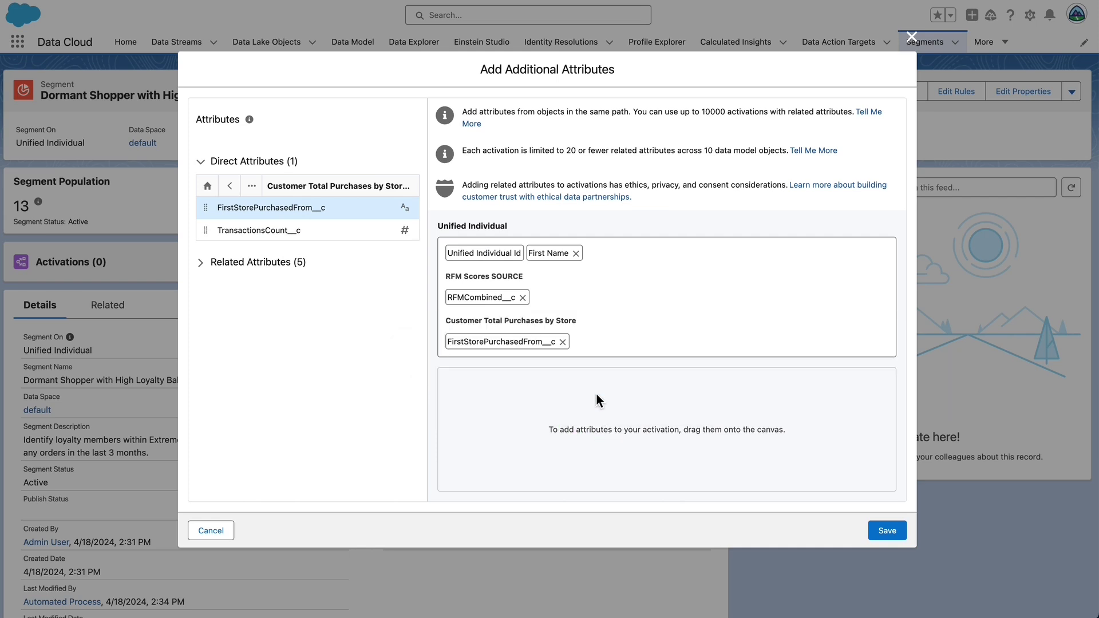
# Add avgpurchasevalue__c from Spend By Customer to the activation attributes
pyautogui.click(234, 189)
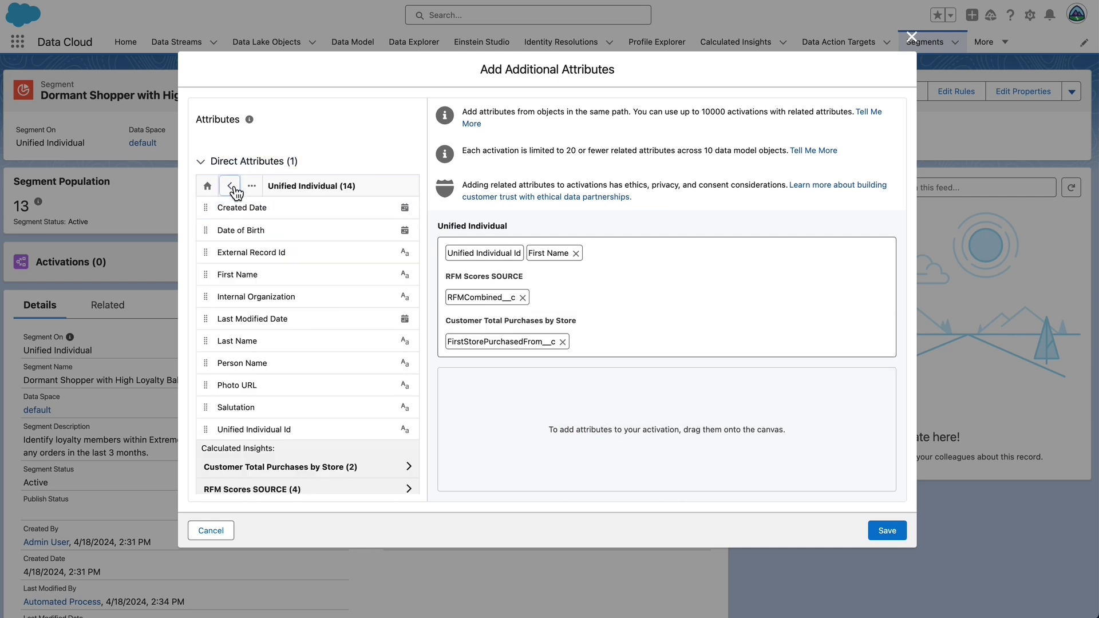
pyautogui.scroll(-3, 312, 455)
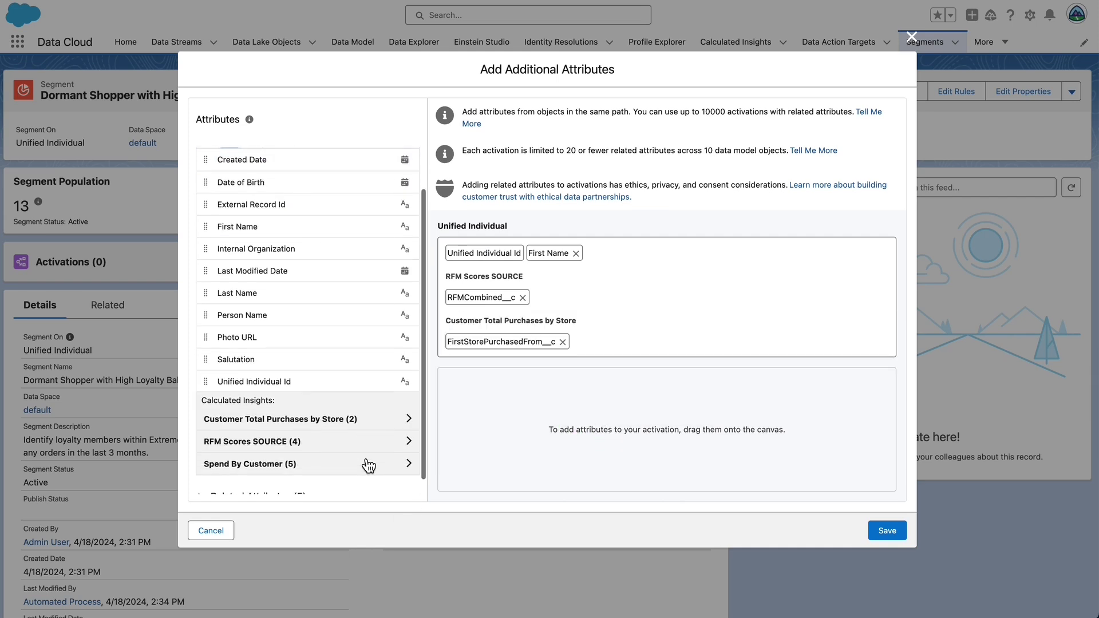
pyautogui.click(312, 453)
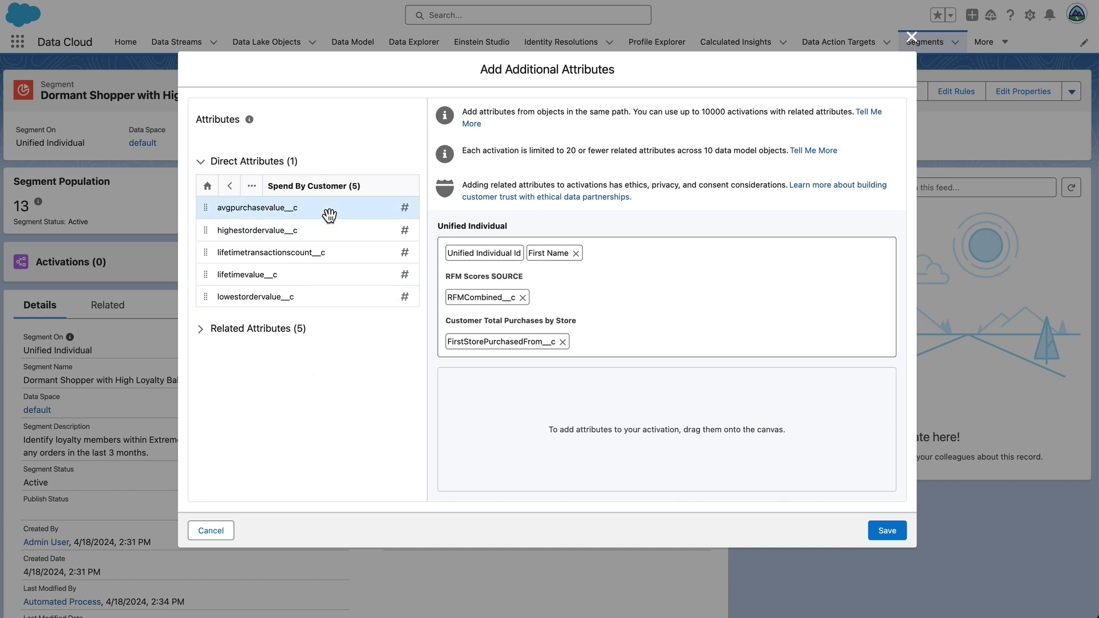
pyautogui.moveTo(324, 212); pyautogui.dragTo(607, 419)
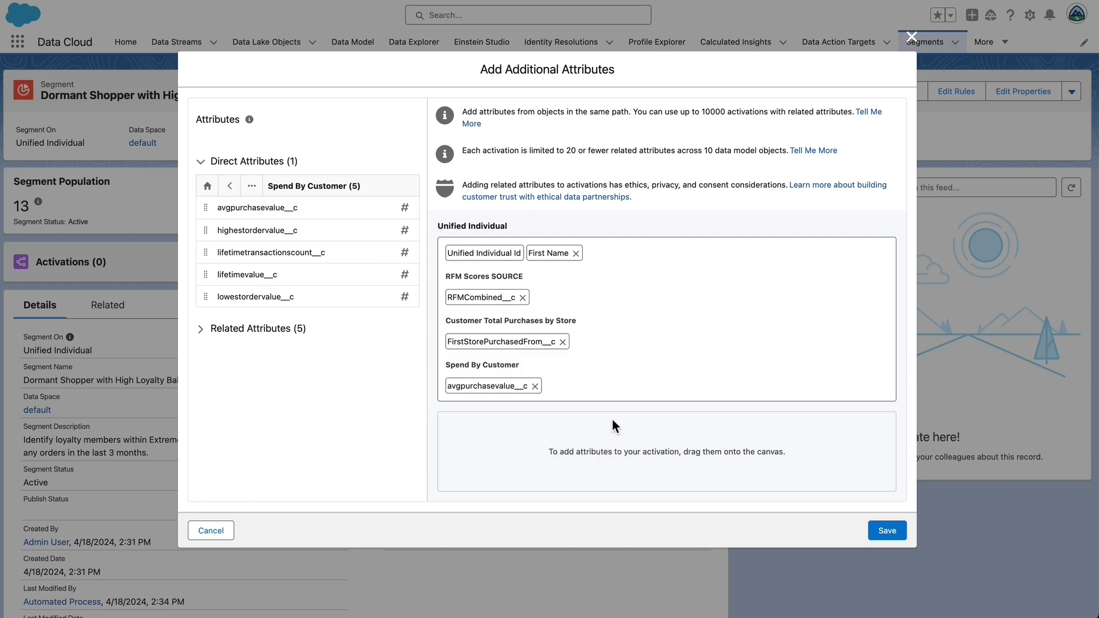
pyautogui.click(534, 386)
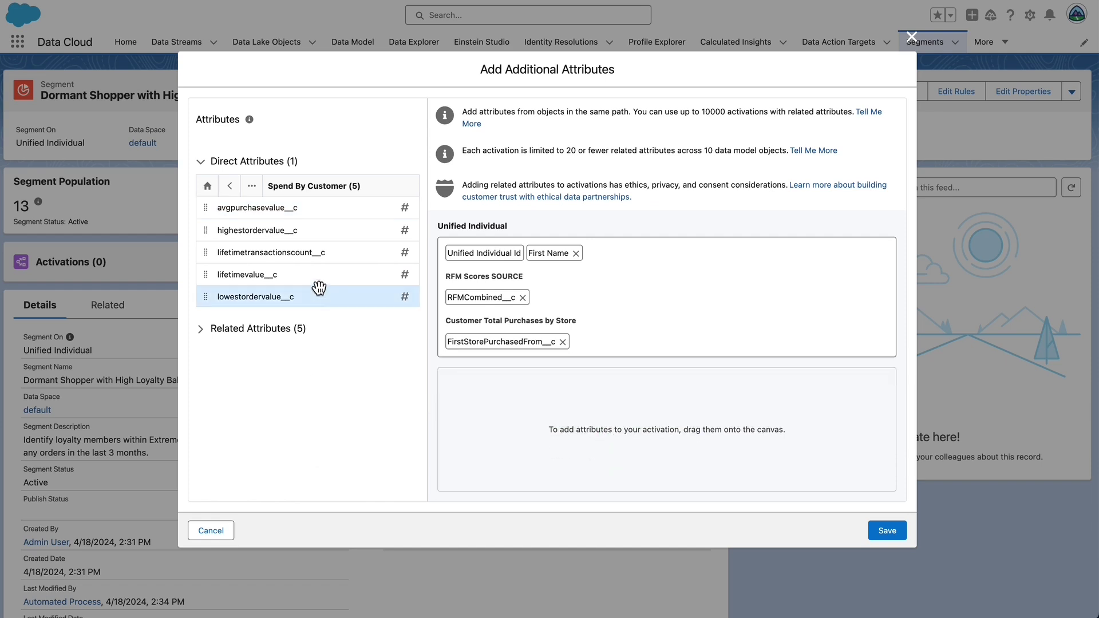
pyautogui.moveTo(329, 216); pyautogui.dragTo(613, 418)
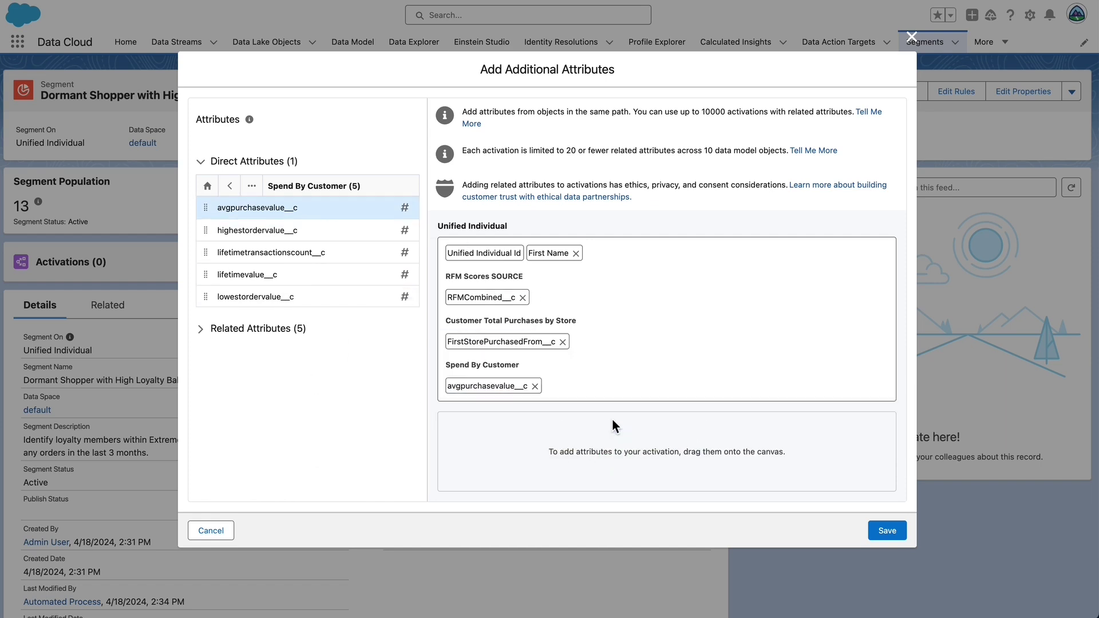
# Add Membership Number and Points Balance from the loyalty objects, then save the attributes
pyautogui.click(213, 195)
pyautogui.click(213, 220)
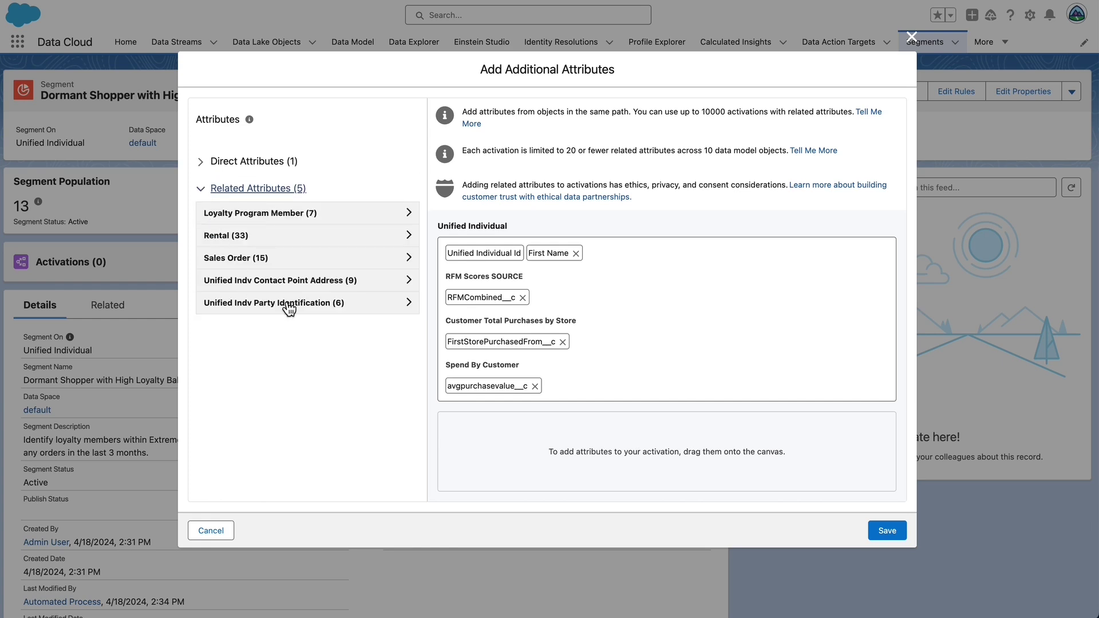
pyautogui.click(316, 221)
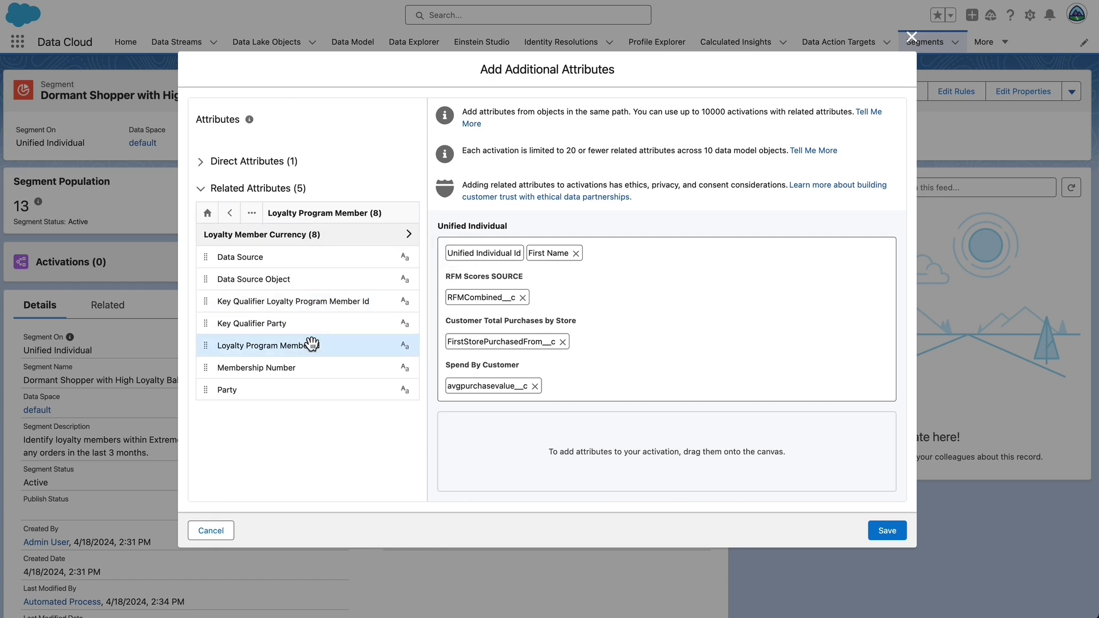
pyautogui.moveTo(286, 368); pyautogui.dragTo(647, 410)
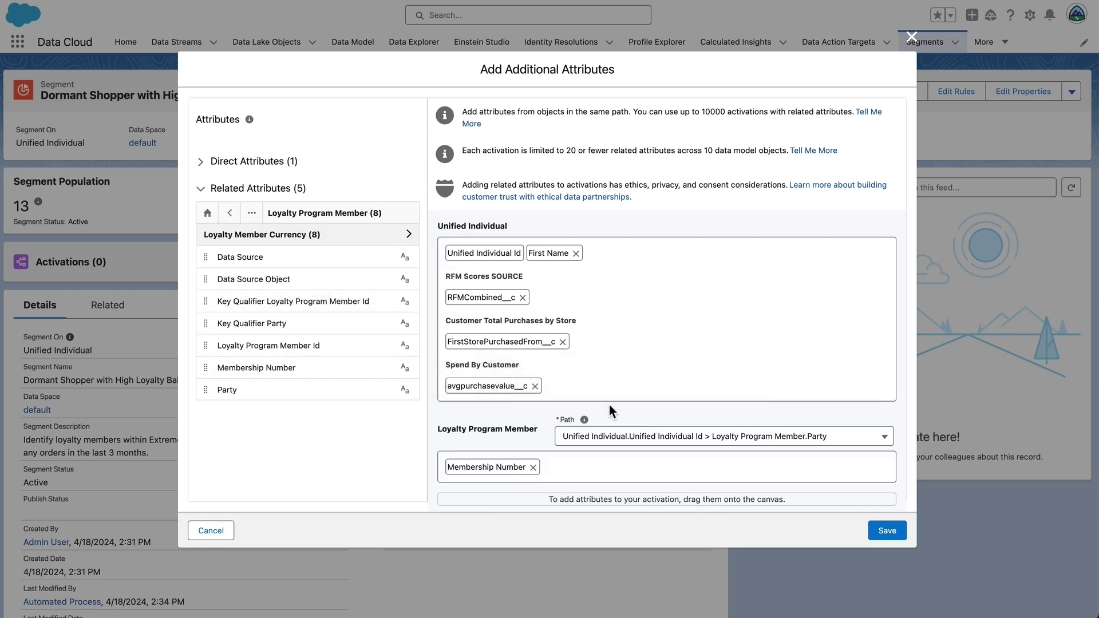
pyautogui.click(351, 235)
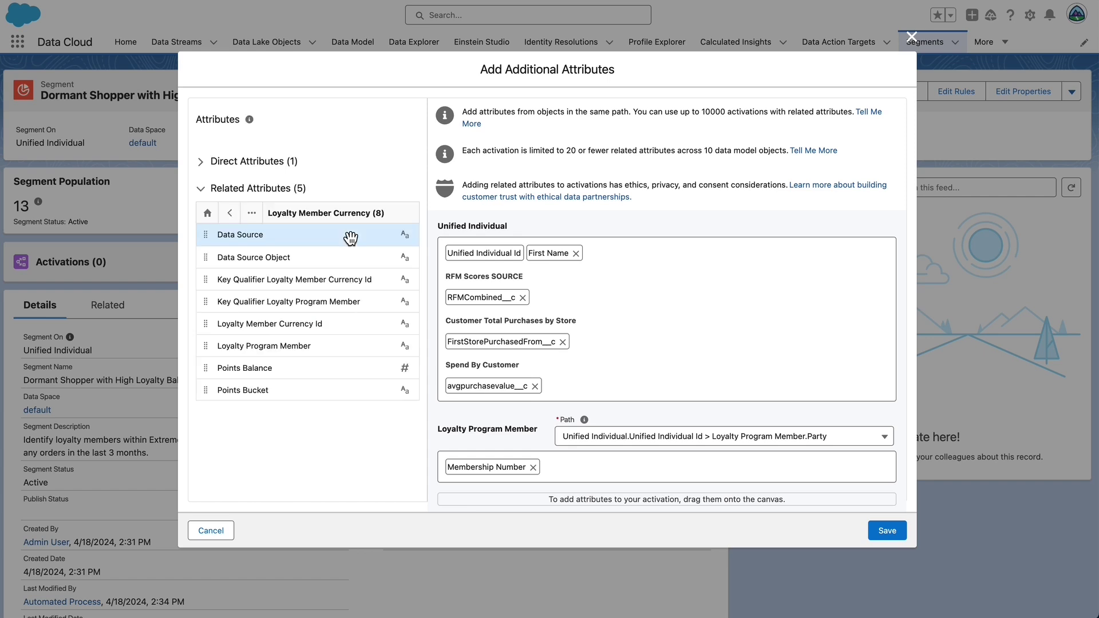
pyautogui.moveTo(334, 366); pyautogui.dragTo(718, 402)
pyautogui.scroll(-3, 718, 402)
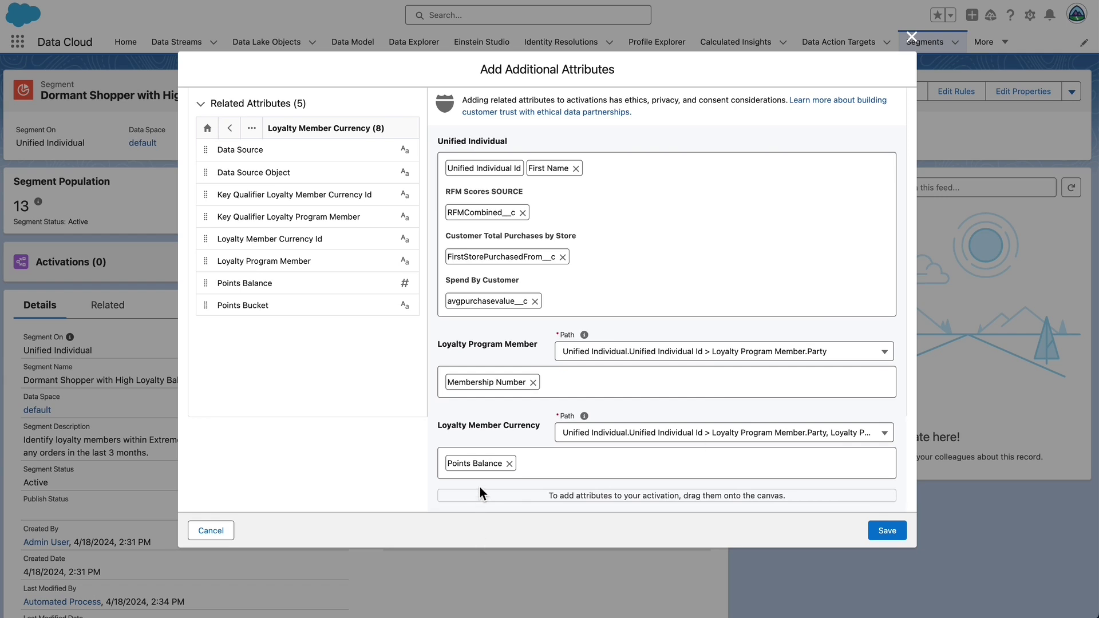
pyautogui.click(897, 531)
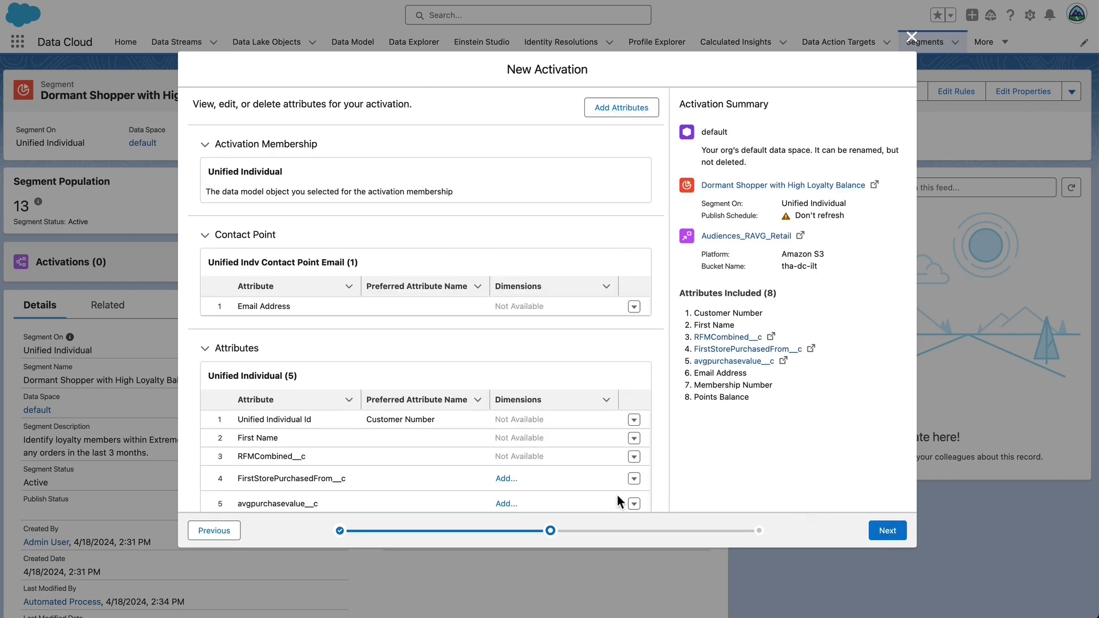
# Rename attributes to RFM Combined Score, First Purchase Store and Average Purchase Value
pyautogui.click(393, 458)
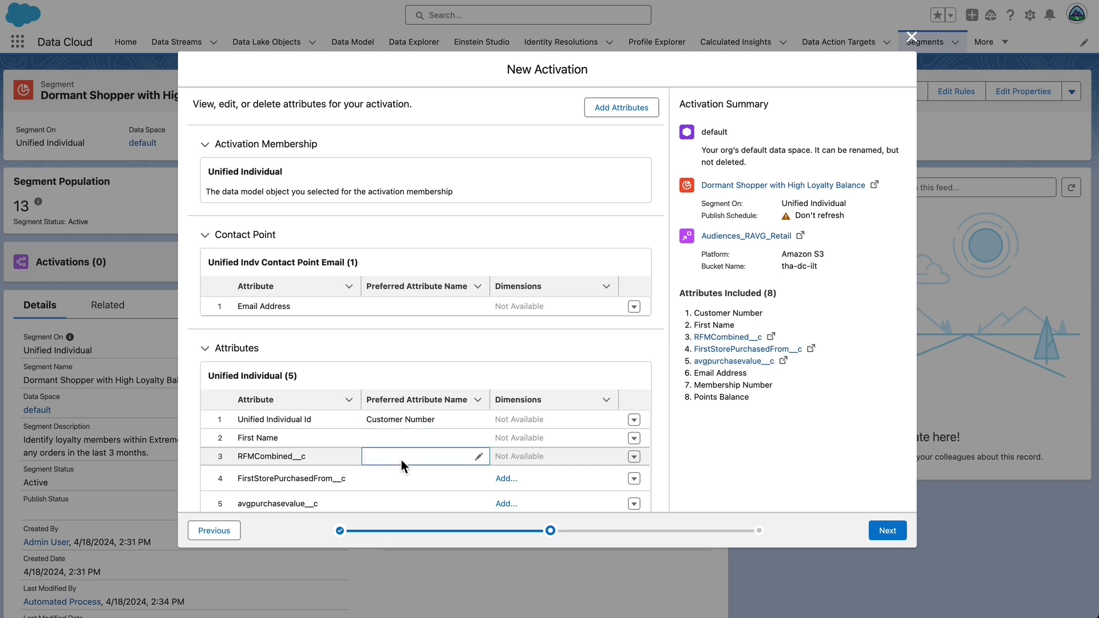
pyautogui.click(479, 457)
pyautogui.write('R')
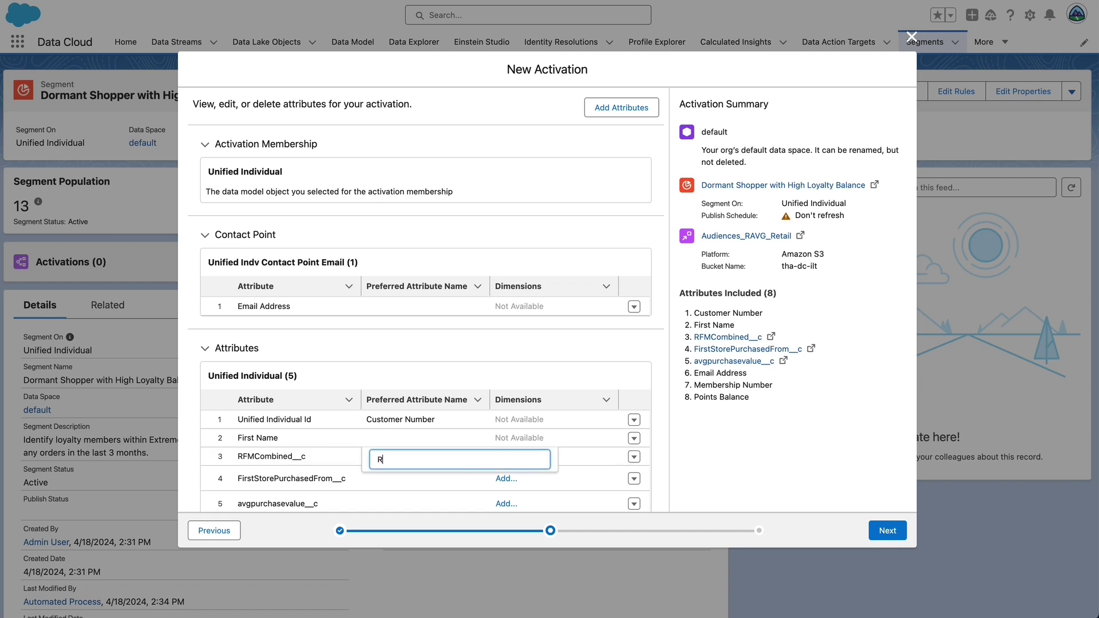
pyautogui.write('FM Combined Score')
pyautogui.press('Return')
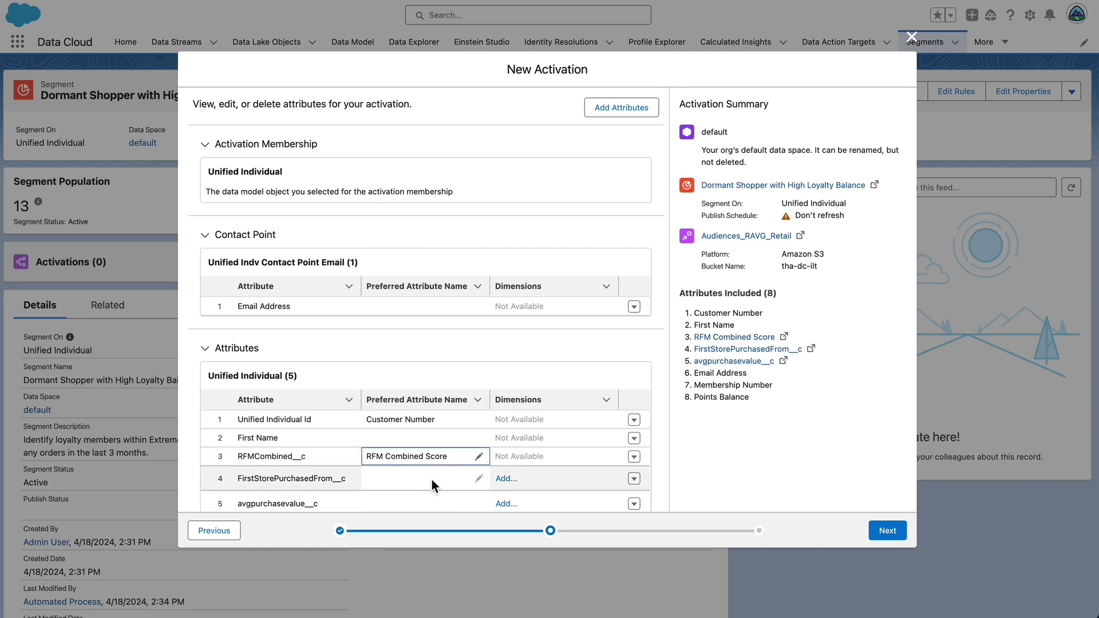
pyautogui.click(460, 483)
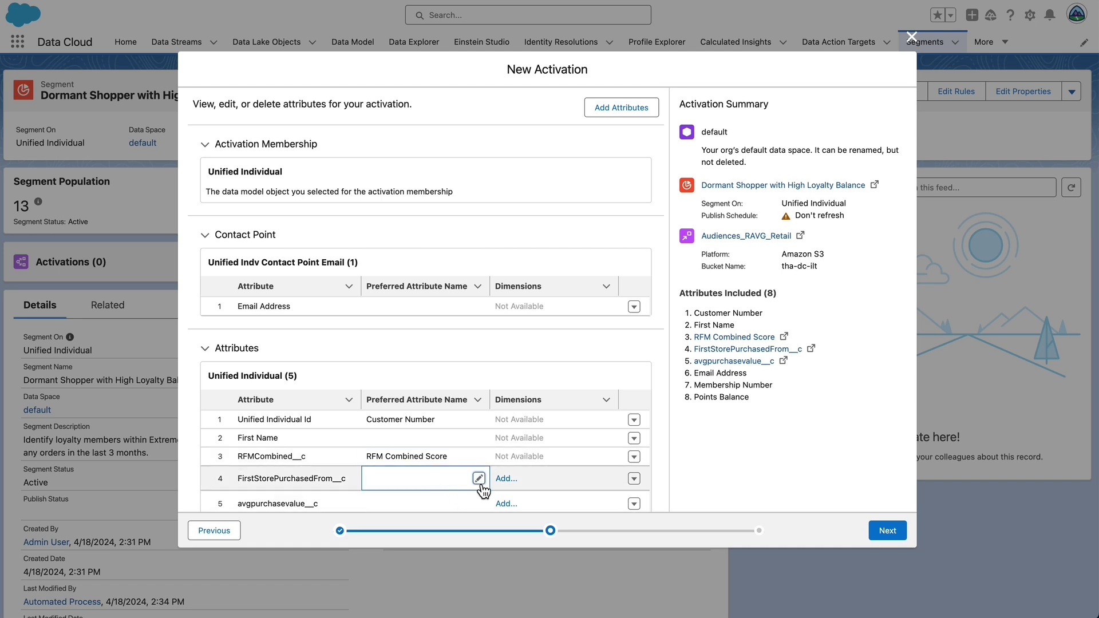
pyautogui.click(479, 479)
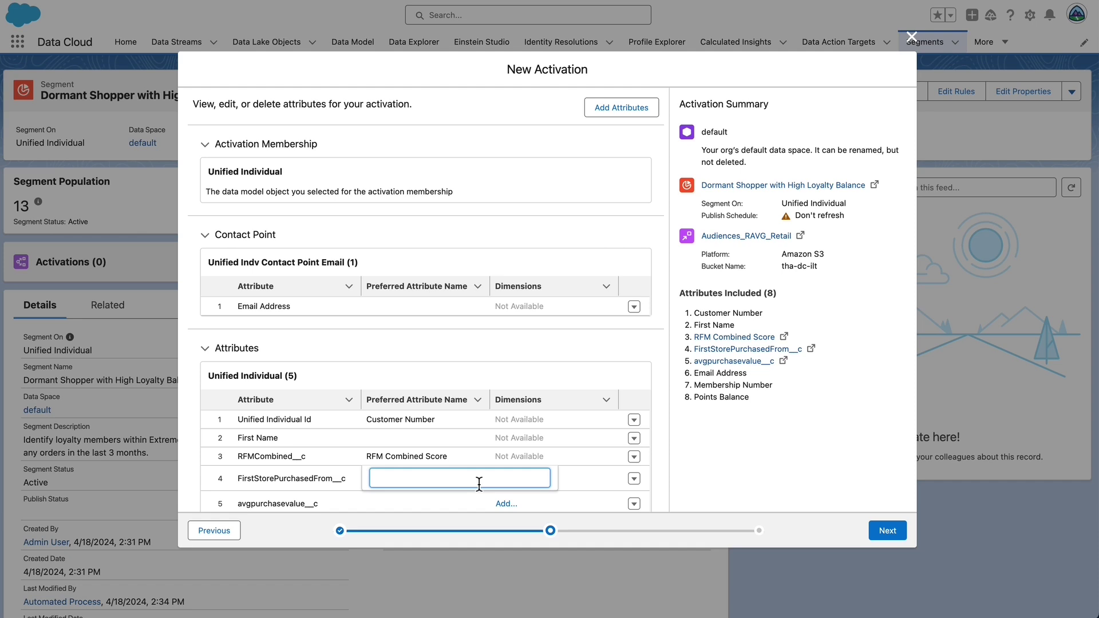
pyautogui.write('First Purchase Store')
pyautogui.press('Return')
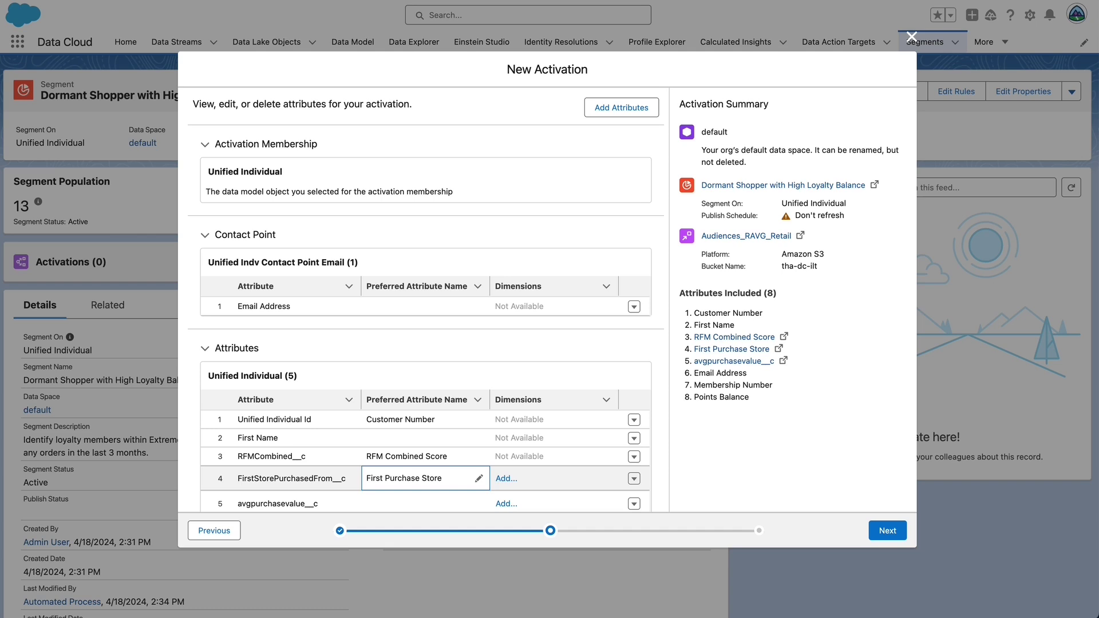
pyautogui.scroll(-1, 481, 471)
pyautogui.click(480, 467)
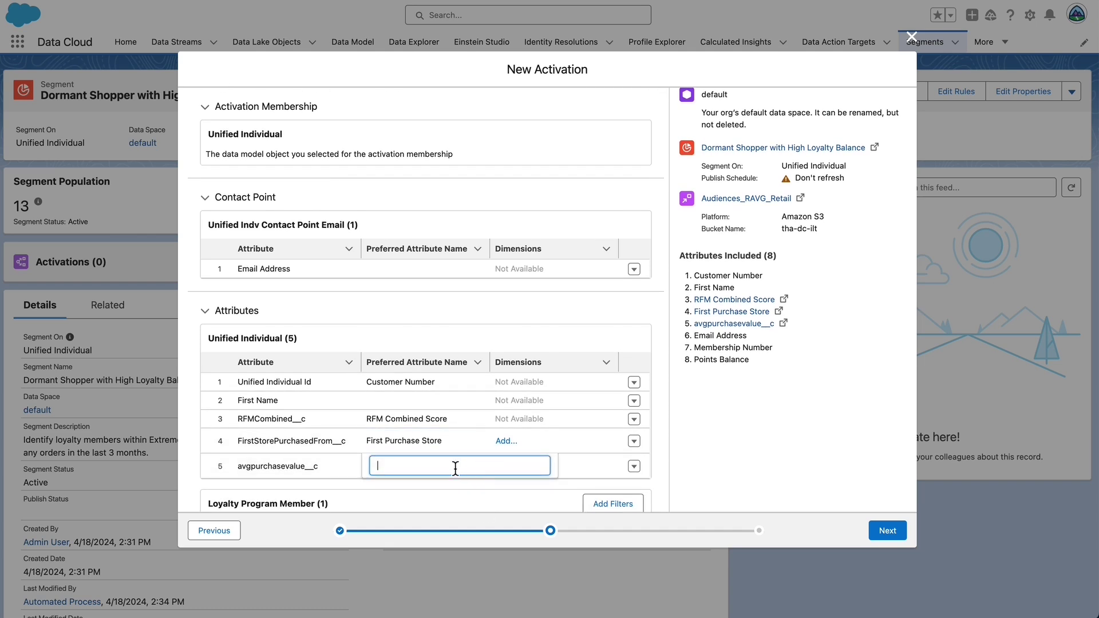
pyautogui.write('Average Purchase Value')
pyautogui.press('Return')
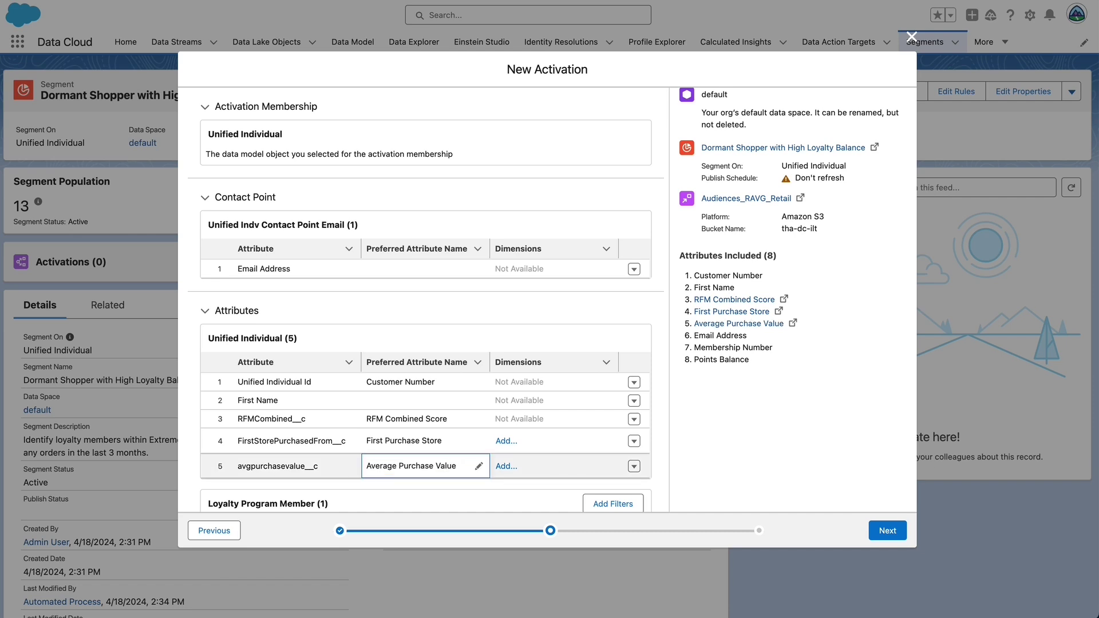
pyautogui.scroll(-3, 531, 432)
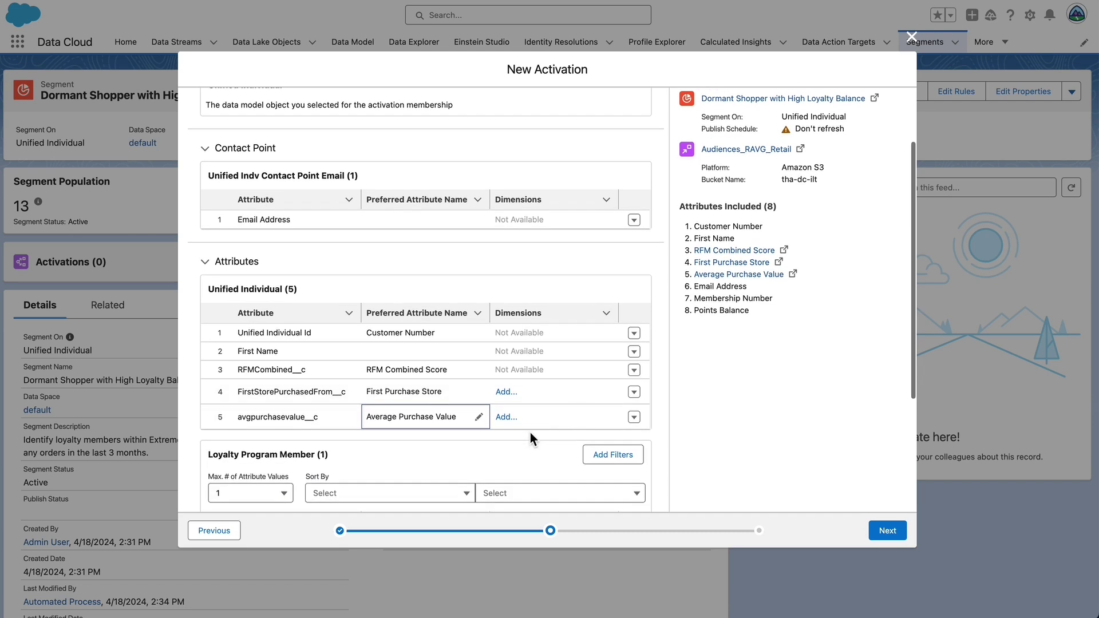
# Sort loyalty program members by Loyalty Program Member Id and rename Membership Number to Rewards Program Id
pyautogui.scroll(-1, 524, 439)
pyautogui.click(412, 433)
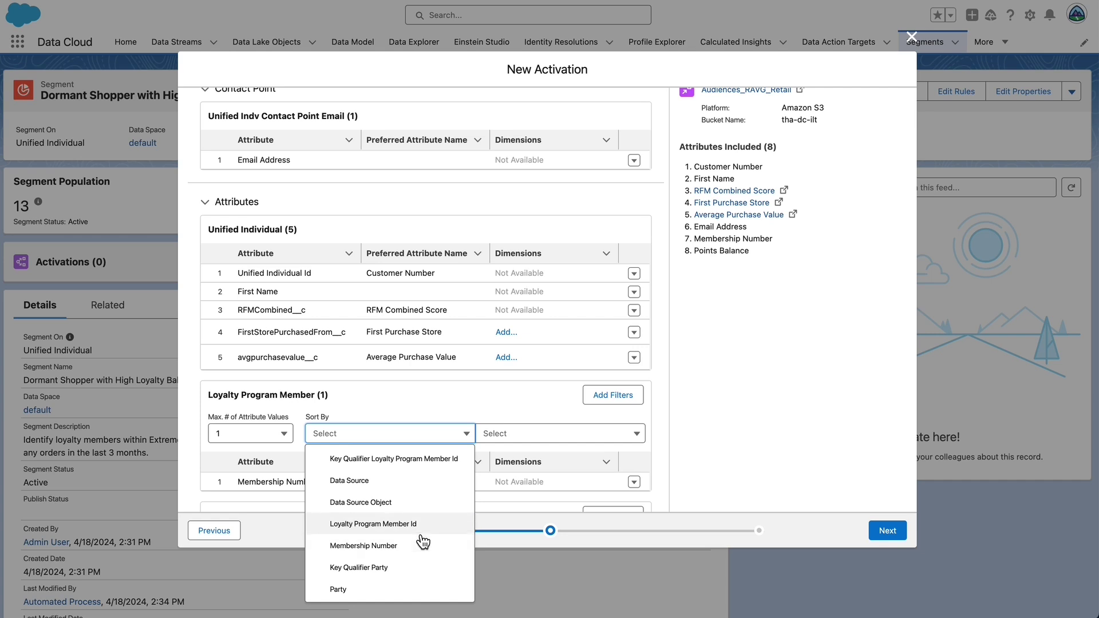
pyautogui.click(421, 525)
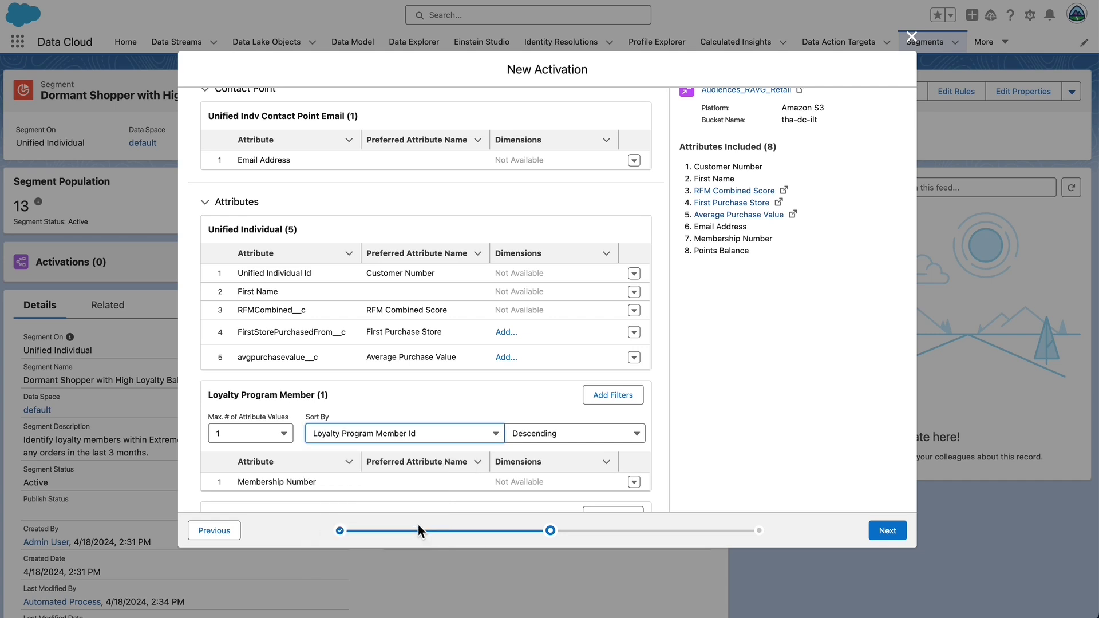
pyautogui.click(410, 485)
pyautogui.click(485, 488)
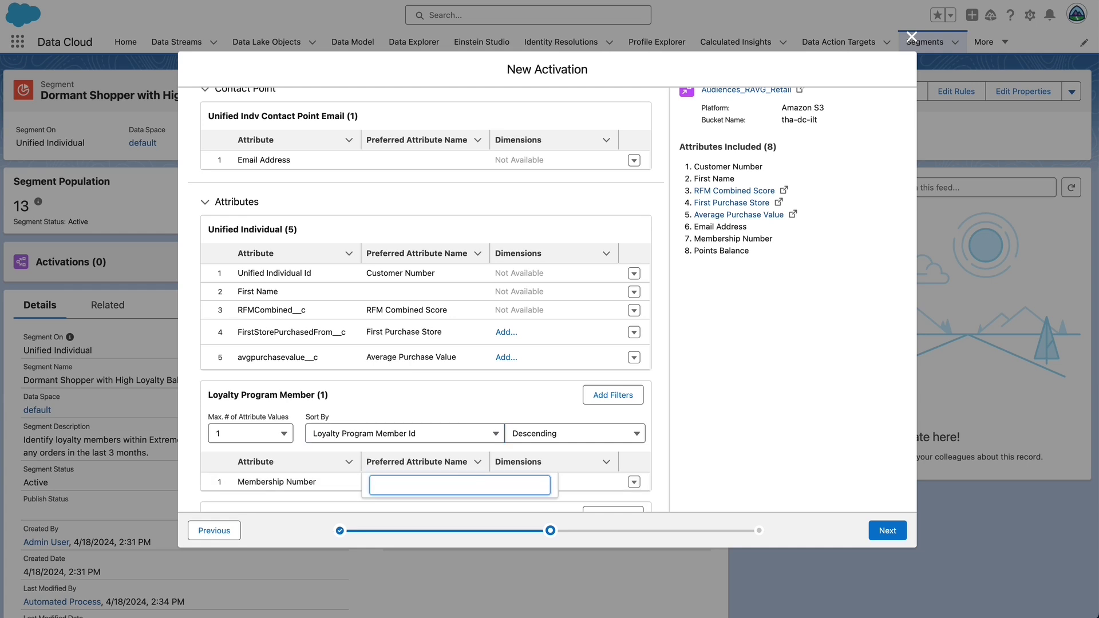
pyautogui.write('Rewards Program Id')
pyautogui.press('Return')
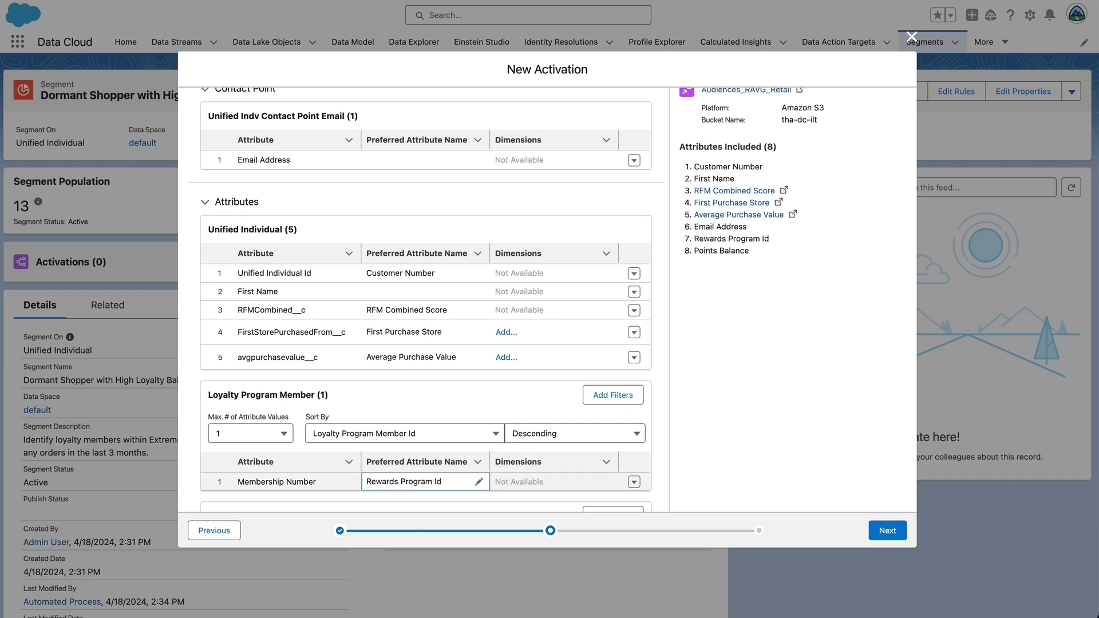
# Sort loyalty member currency records by Loyalty Program Member and advance to naming
pyautogui.scroll(-3, 493, 414)
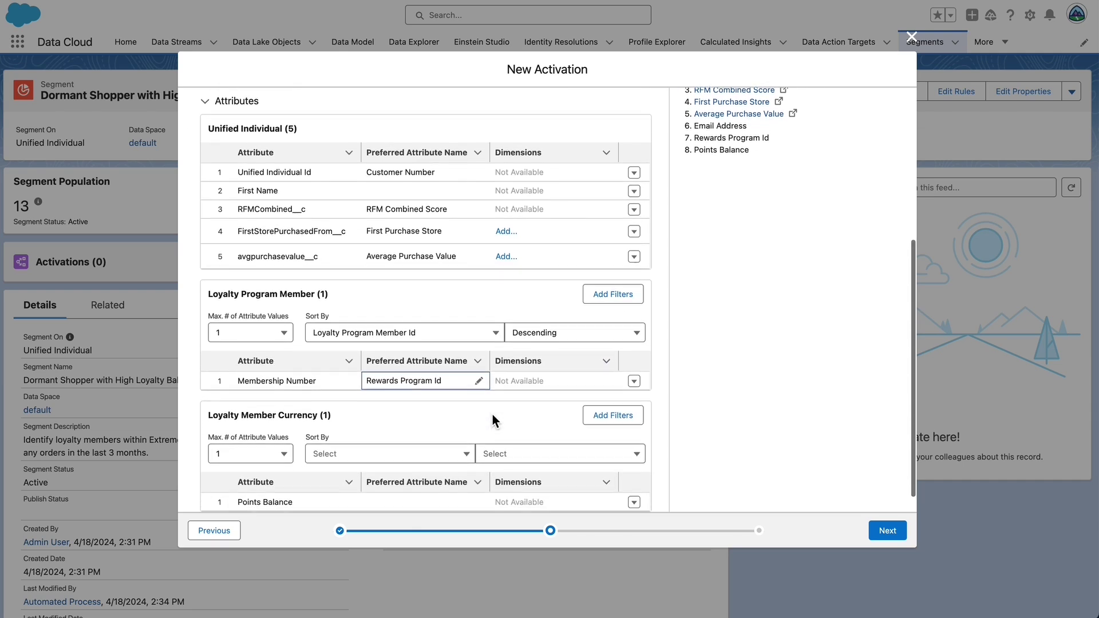
pyautogui.click(465, 457)
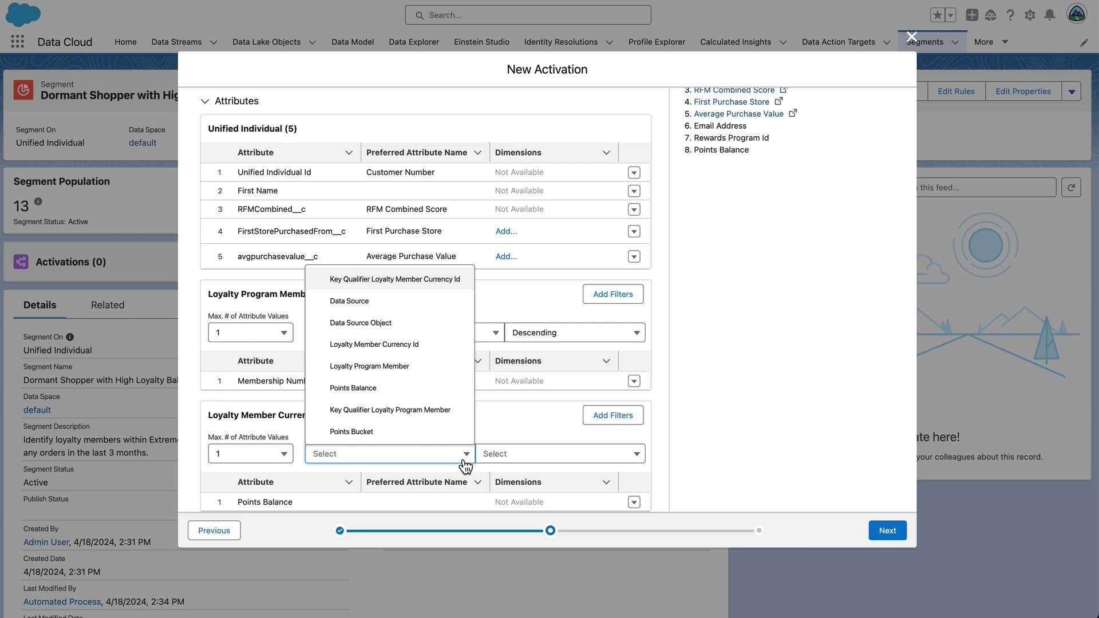
pyautogui.click(401, 367)
pyautogui.scroll(-1, 412, 372)
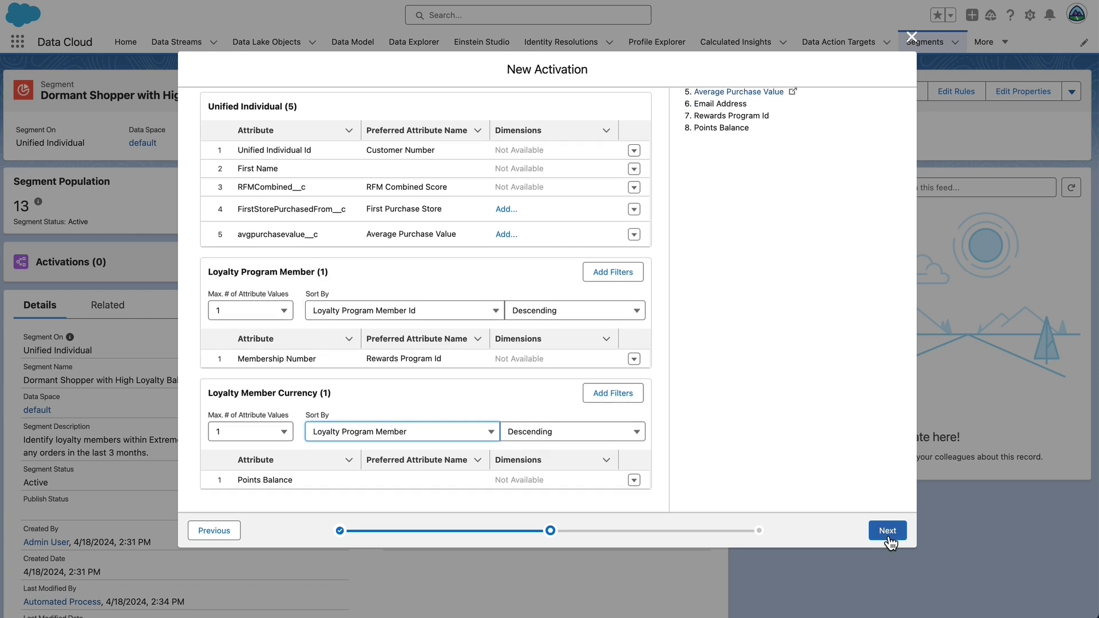
pyautogui.click(889, 532)
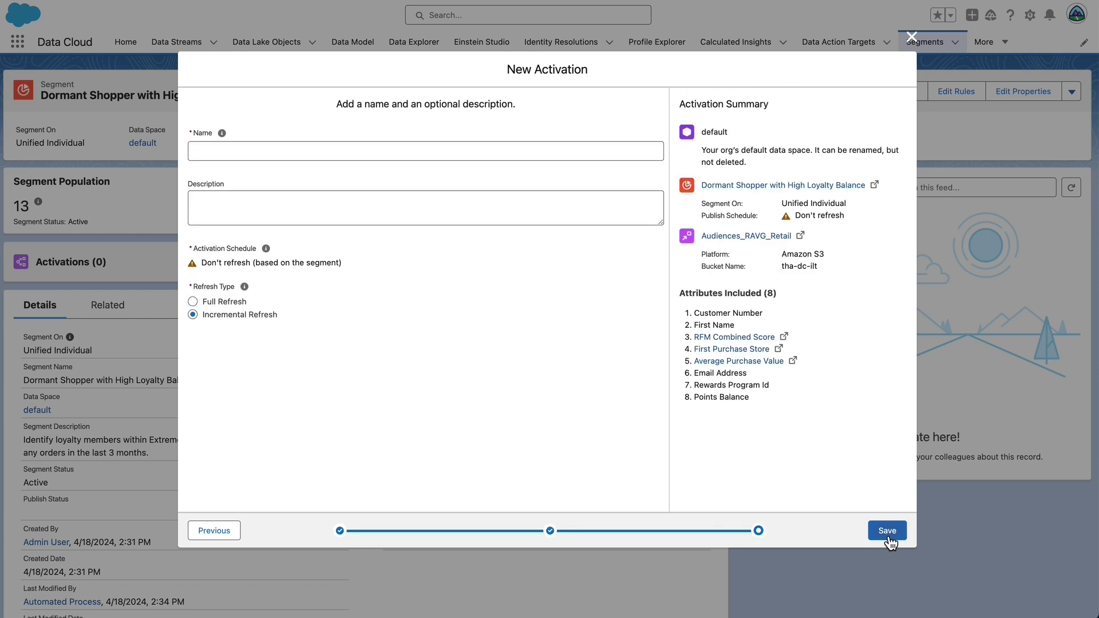
# Name the activation Dormant_Shopper_UI and save it
pyautogui.click(256, 155)
pyautogui.write('Dorma')
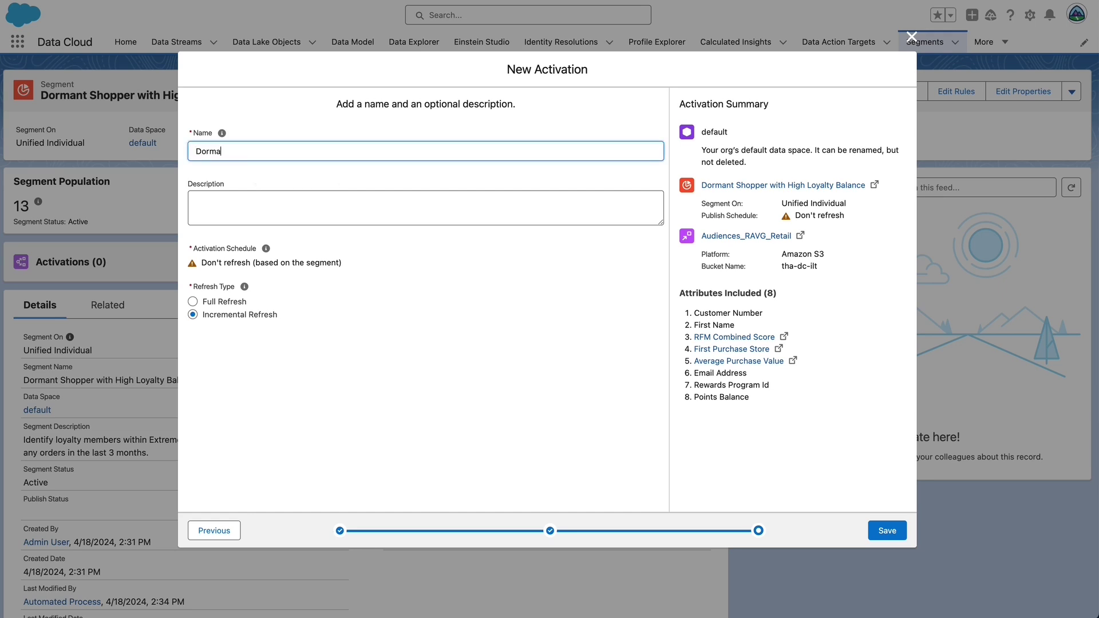
pyautogui.write('nt_Shopper_UI')
pyautogui.press('Tab')
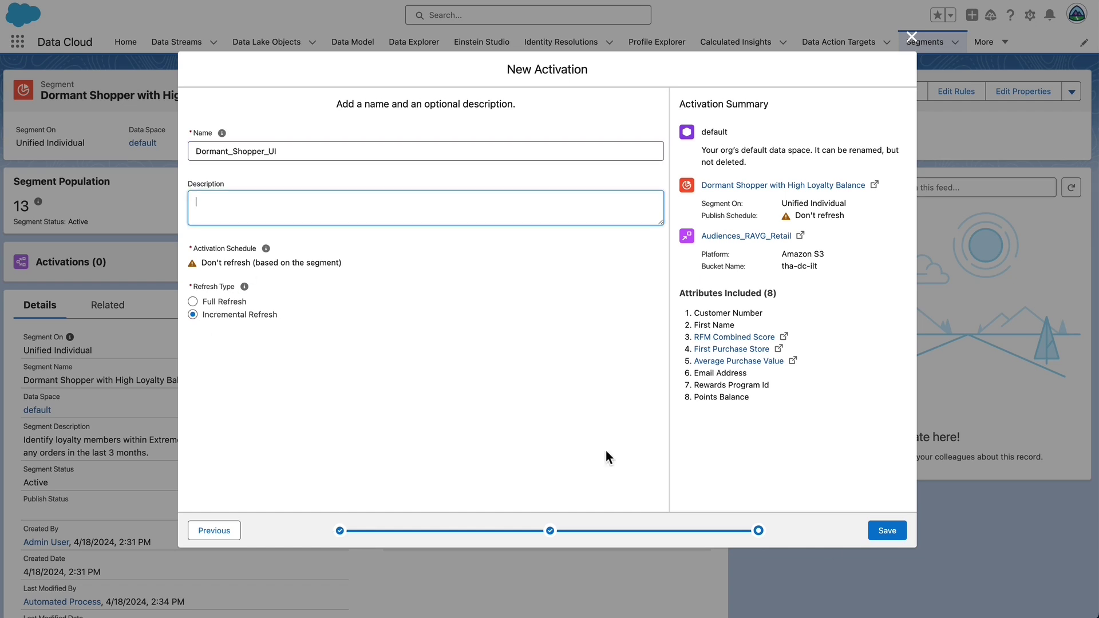
pyautogui.click(894, 537)
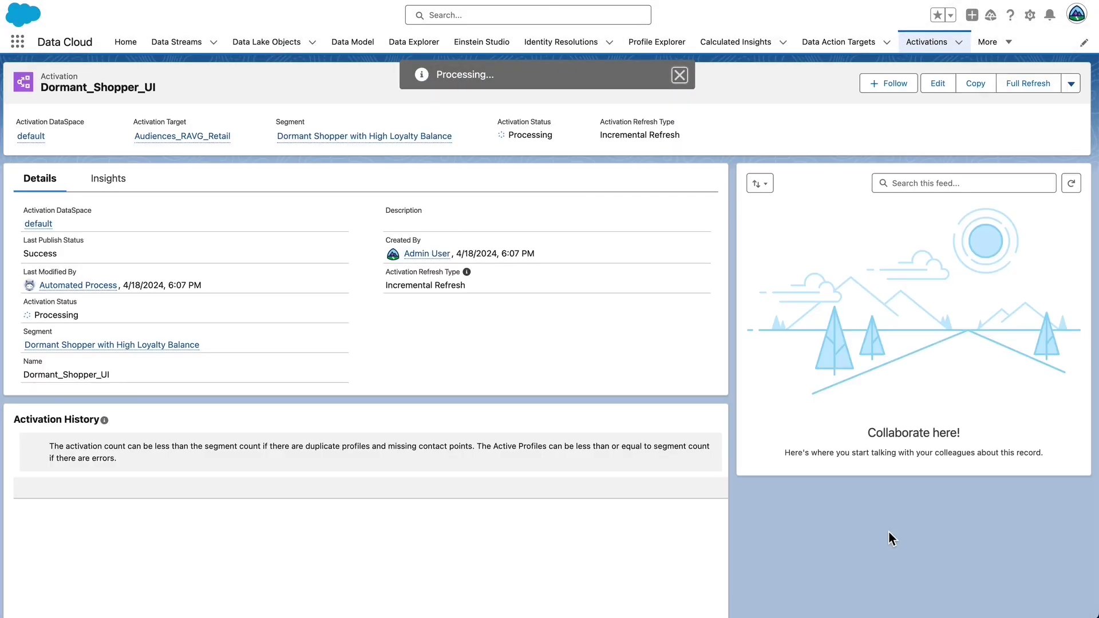
# Go from the activation to the Dormant Shopper with High Loyalty Balance segment and edit its properties
pyautogui.moveTo(121, 350)
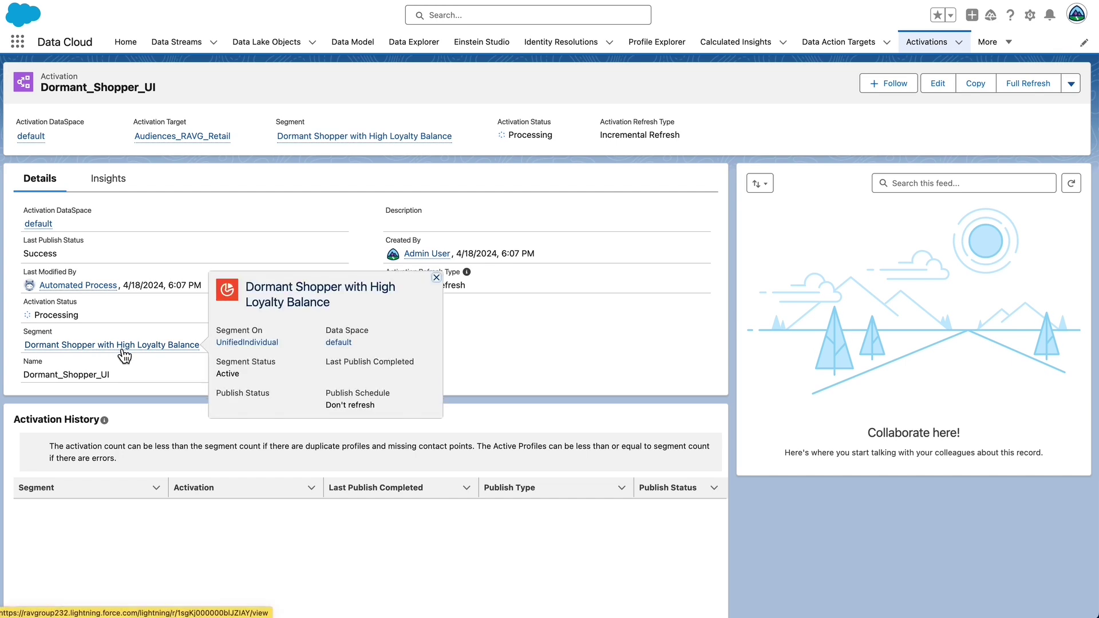
pyautogui.click(123, 346)
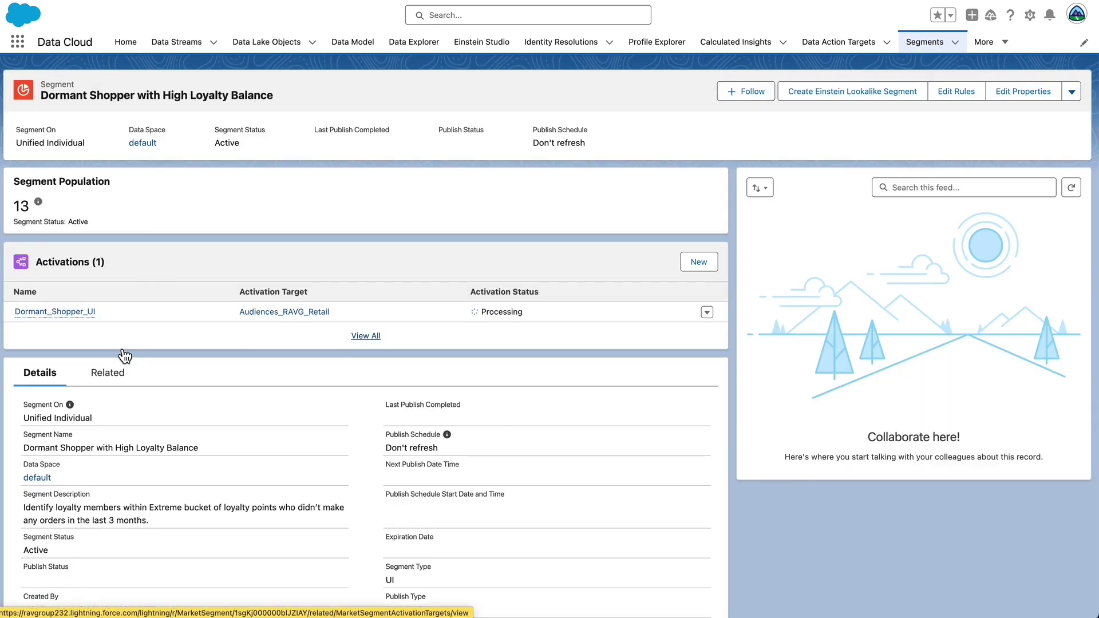
pyautogui.click(1014, 98)
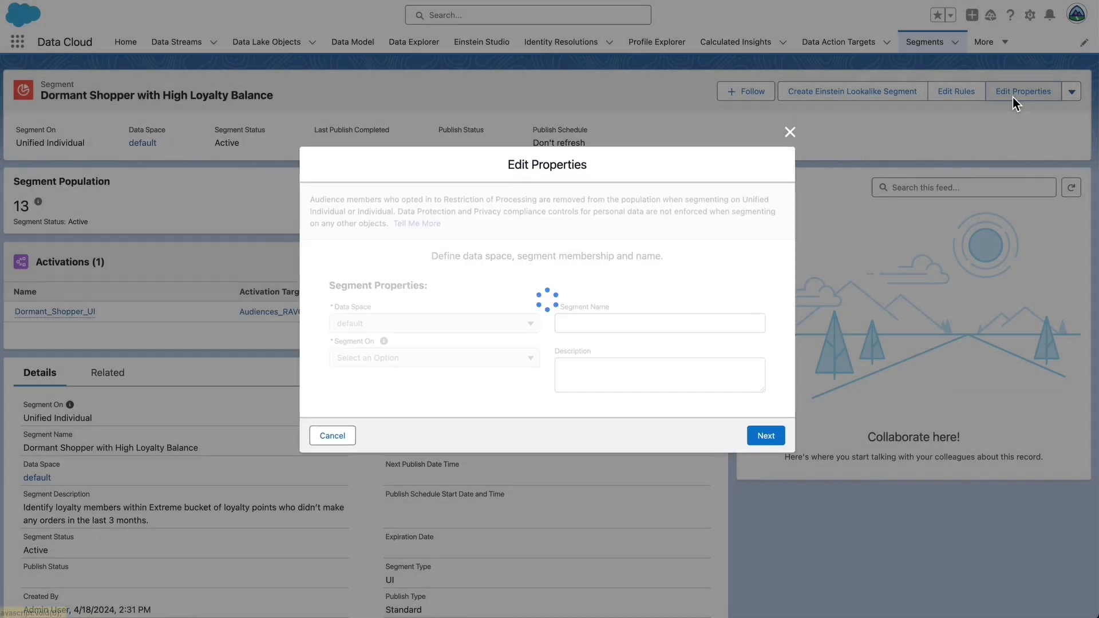
# Choose a 24-hour publish schedule starting on Apr 18, 2024
pyautogui.click(770, 440)
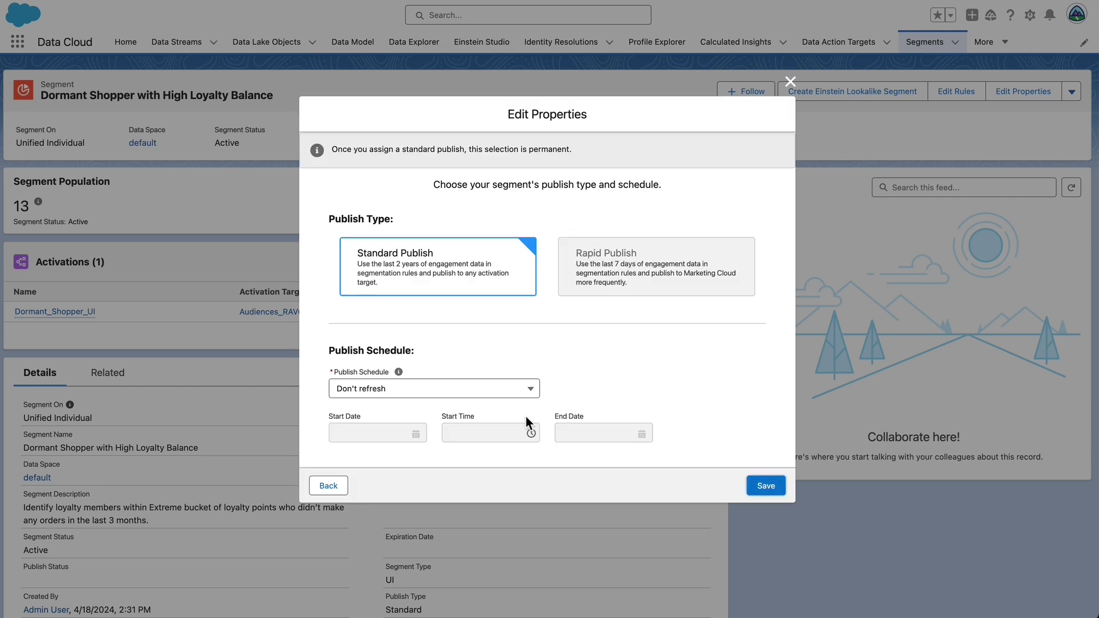
pyautogui.click(527, 395)
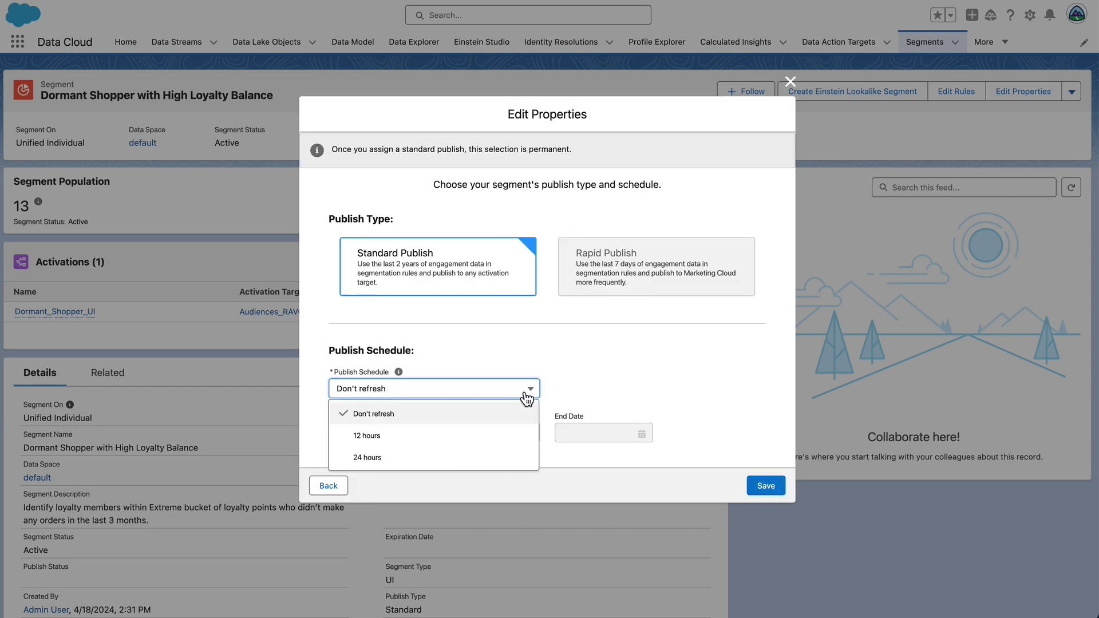
pyautogui.click(450, 462)
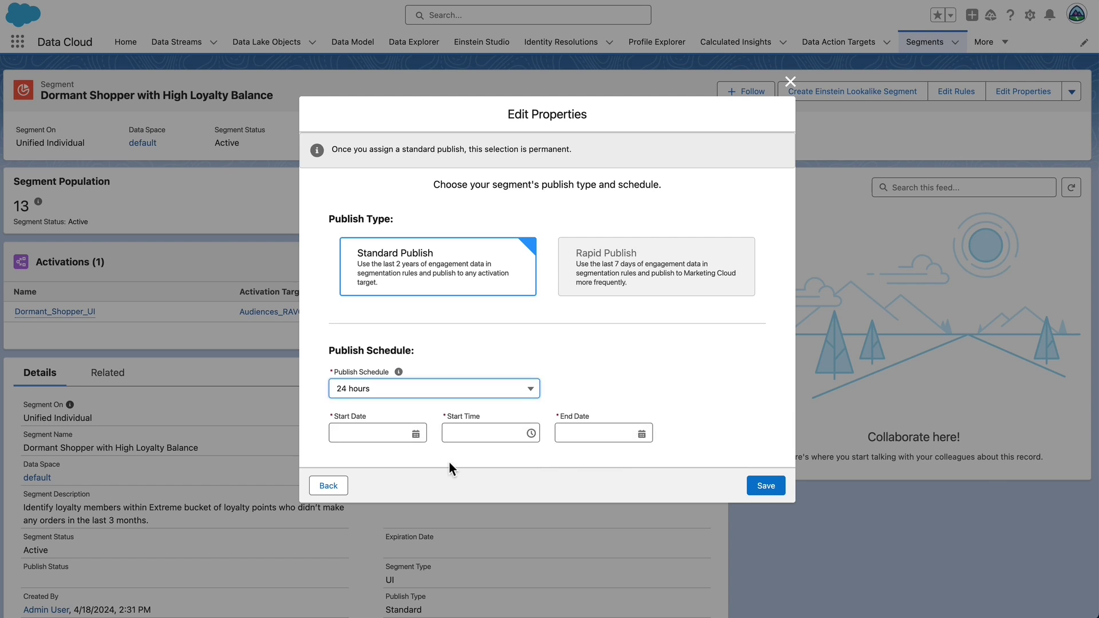
pyautogui.click(417, 438)
pyautogui.click(418, 437)
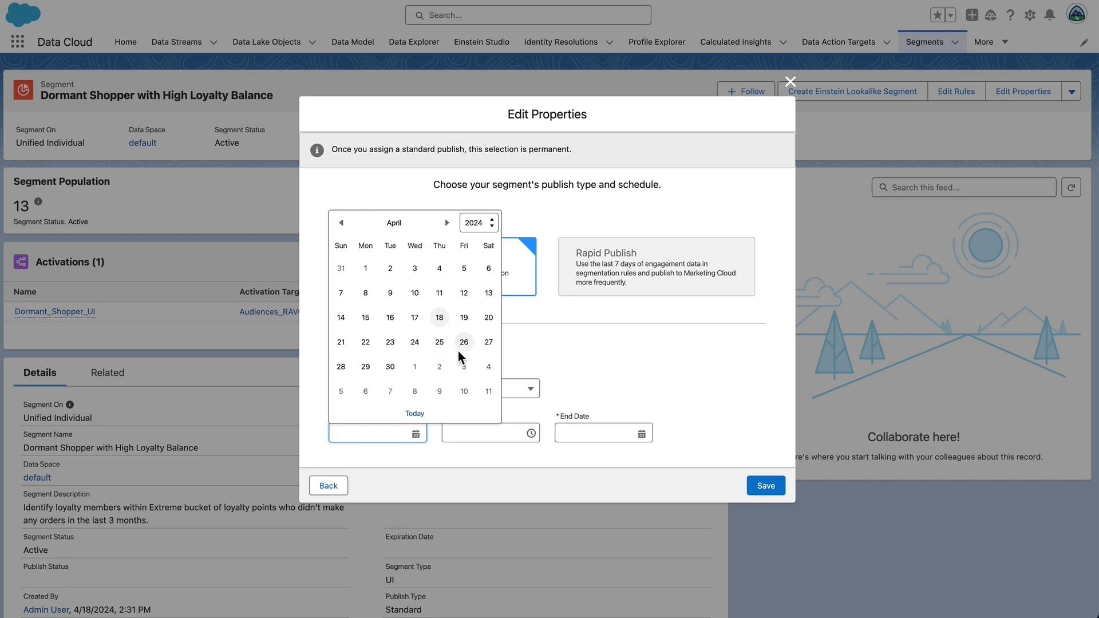
pyautogui.click(439, 318)
# Set the start time to 8:15 PM and end date Apr 20, 2024, then save
pyautogui.click(491, 438)
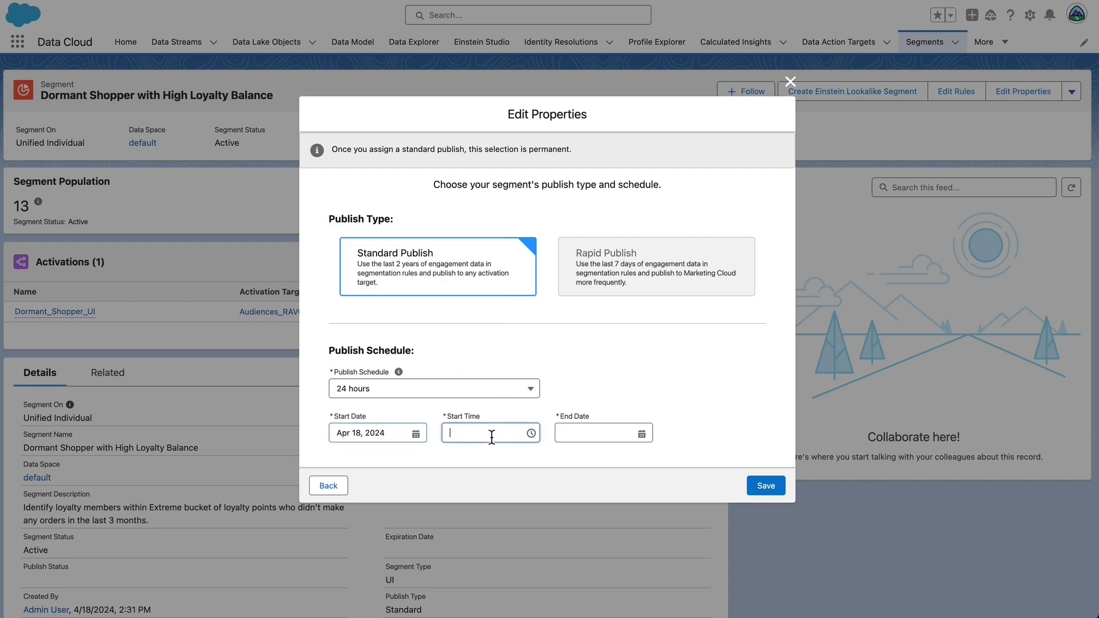
pyautogui.scroll(-3, 512, 493)
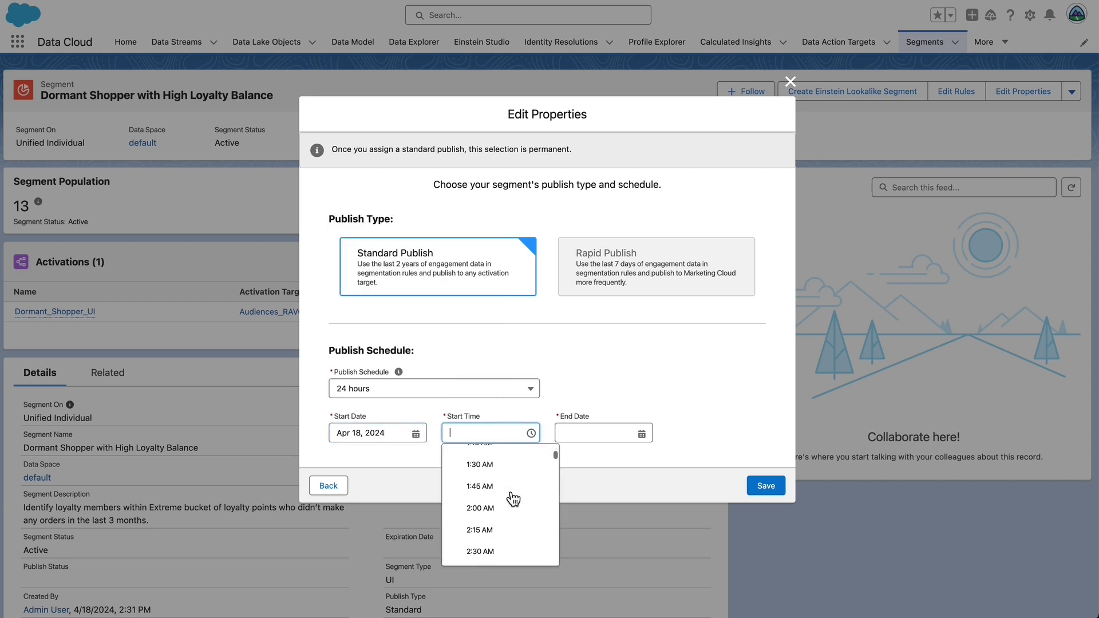
pyautogui.scroll(-20, 513, 499)
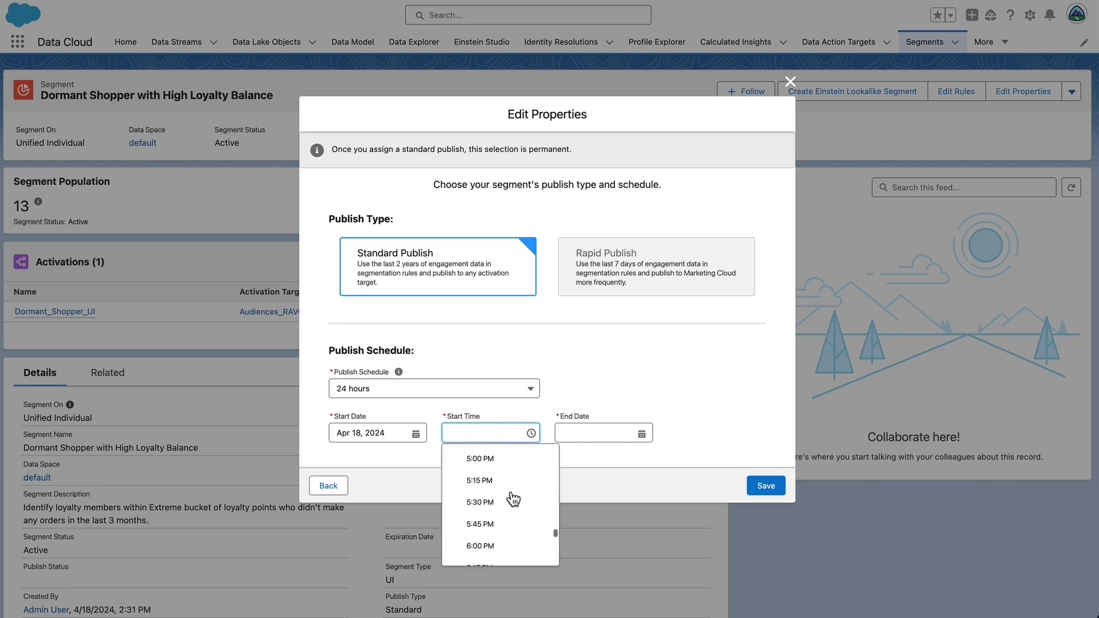
pyautogui.scroll(-3, 514, 499)
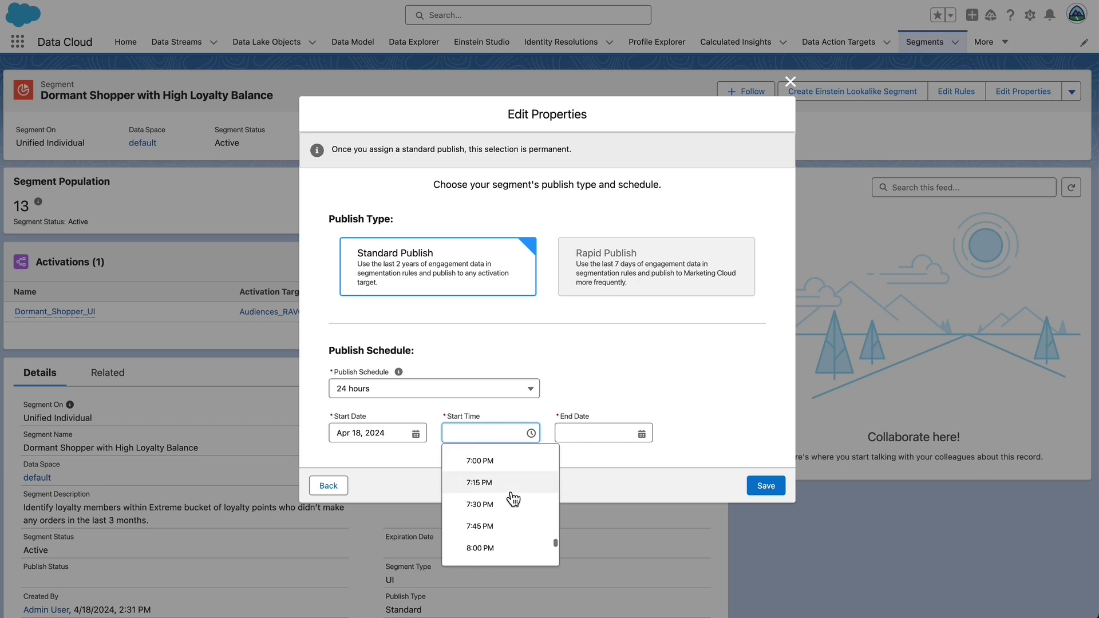
pyautogui.scroll(-2, 513, 499)
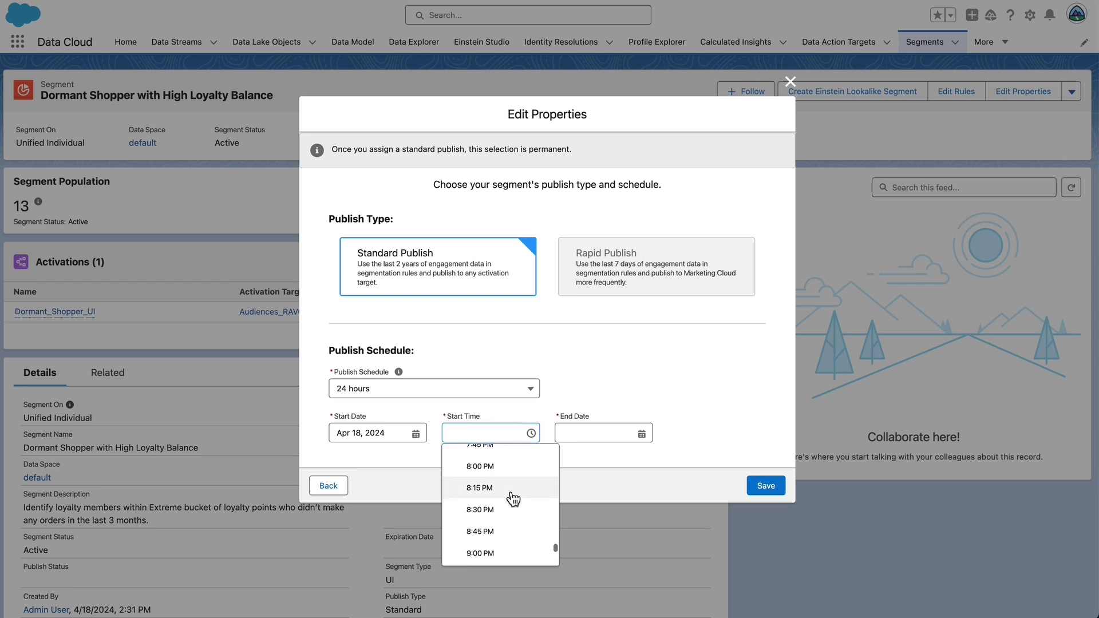
pyautogui.click(513, 489)
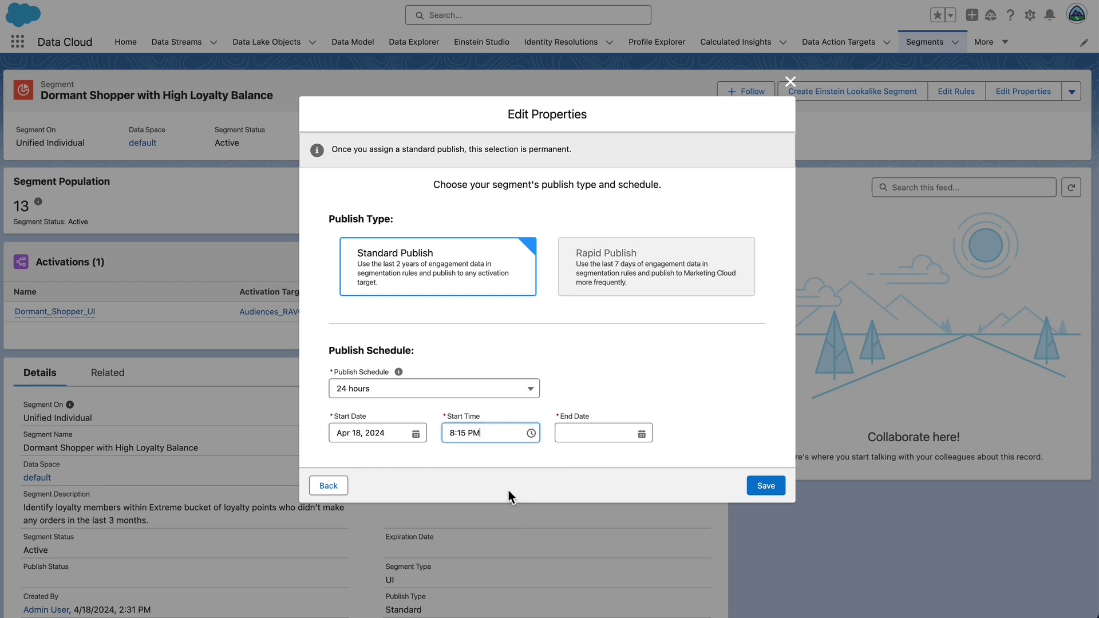
pyautogui.click(645, 435)
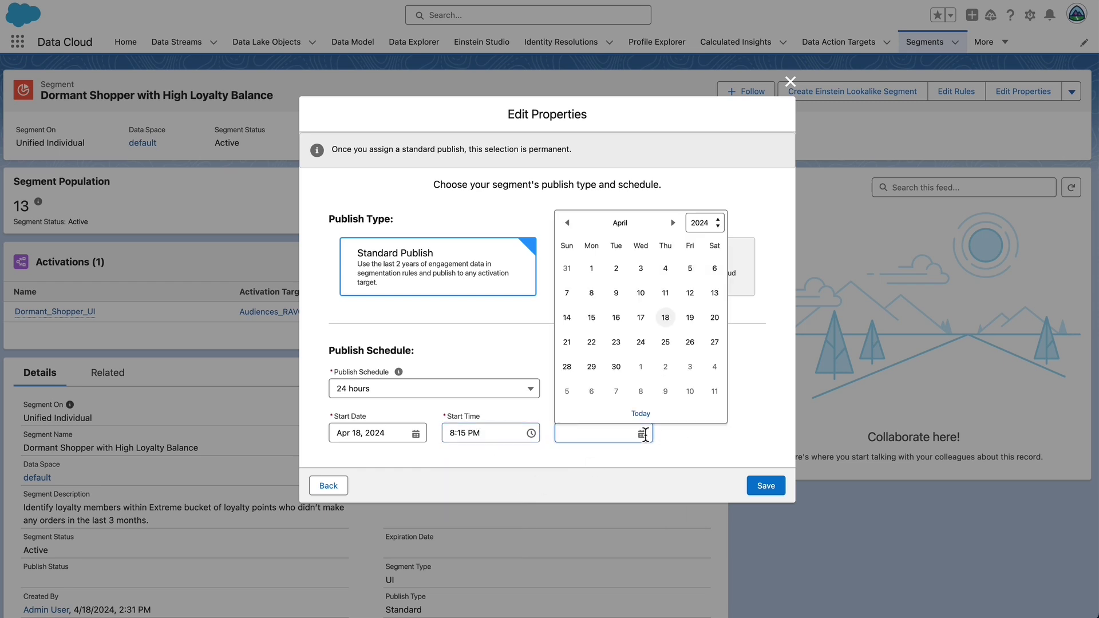
pyautogui.click(719, 319)
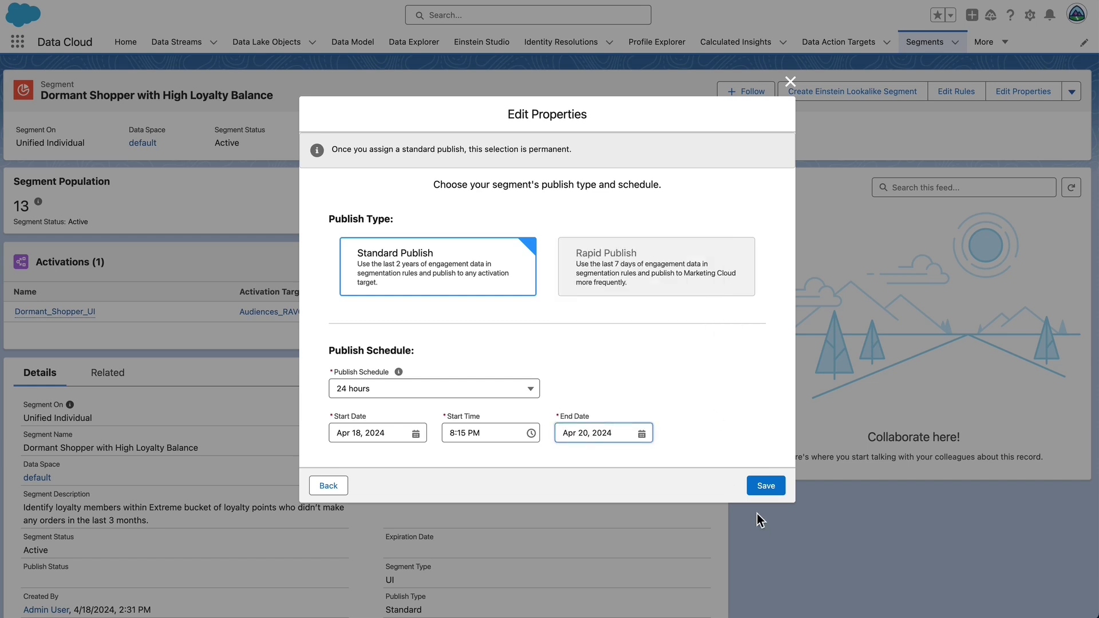
pyautogui.click(768, 488)
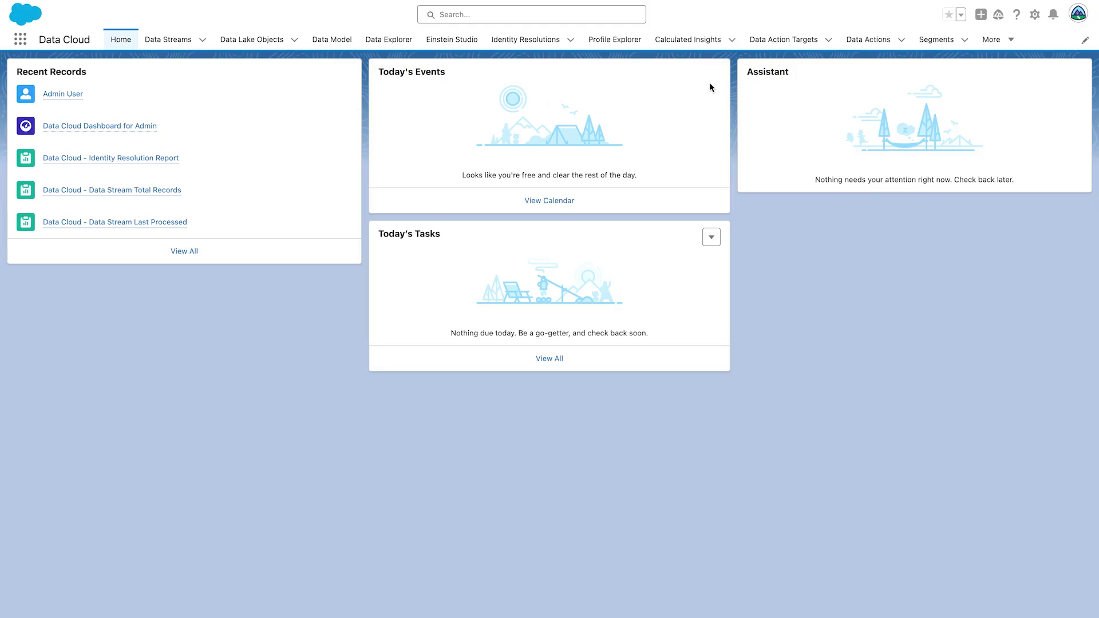
# Reopen the Dormant Shopper with High Loyalty Balance segment from Segments and run Publish Now
pyautogui.click(932, 41)
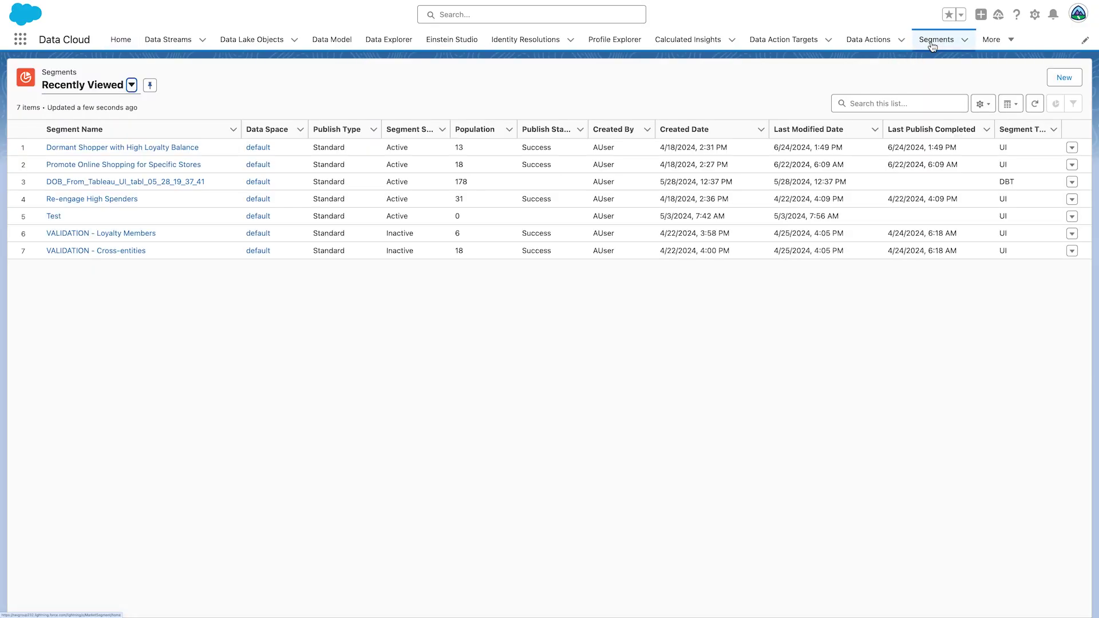
pyautogui.click(165, 148)
pyautogui.click(1068, 87)
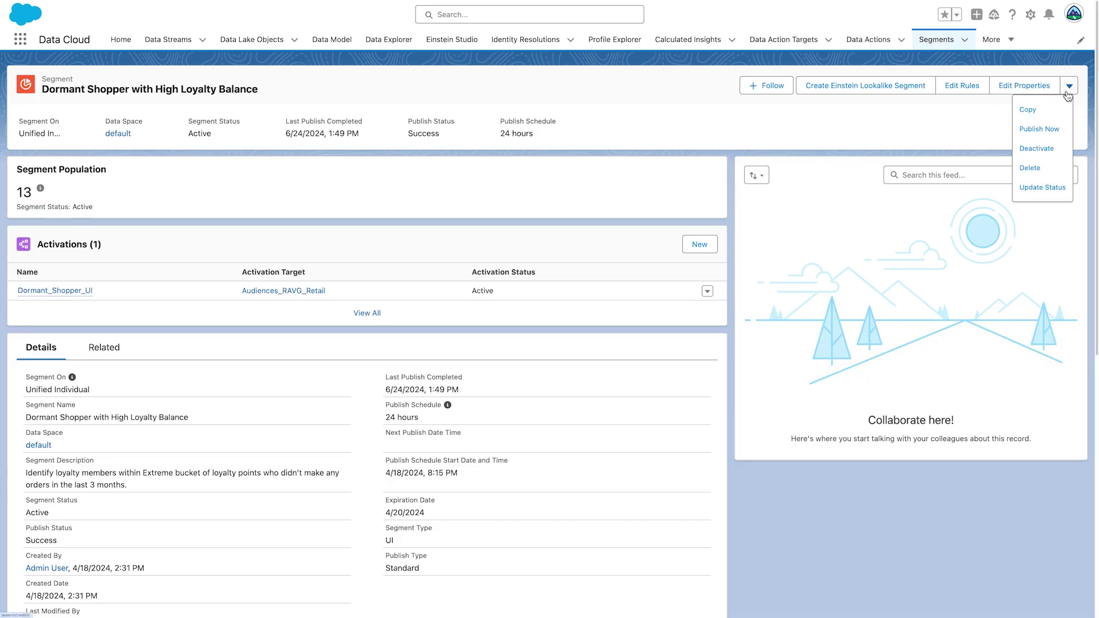
pyautogui.click(1063, 127)
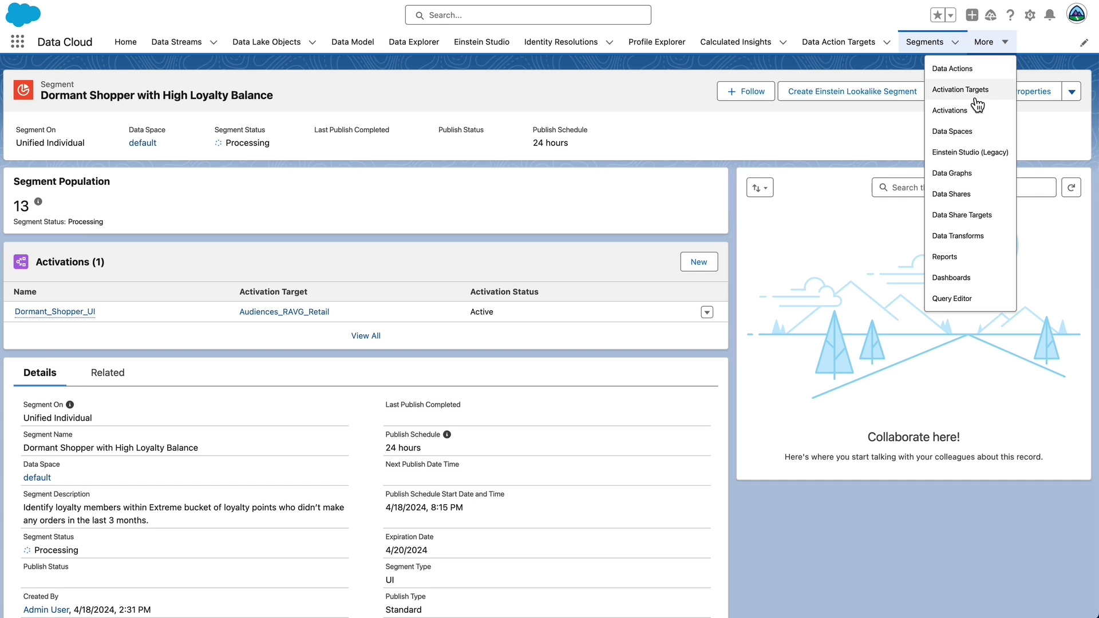
# View the Activations list, begin a new activation, then back out to the Activations list
pyautogui.click(951, 110)
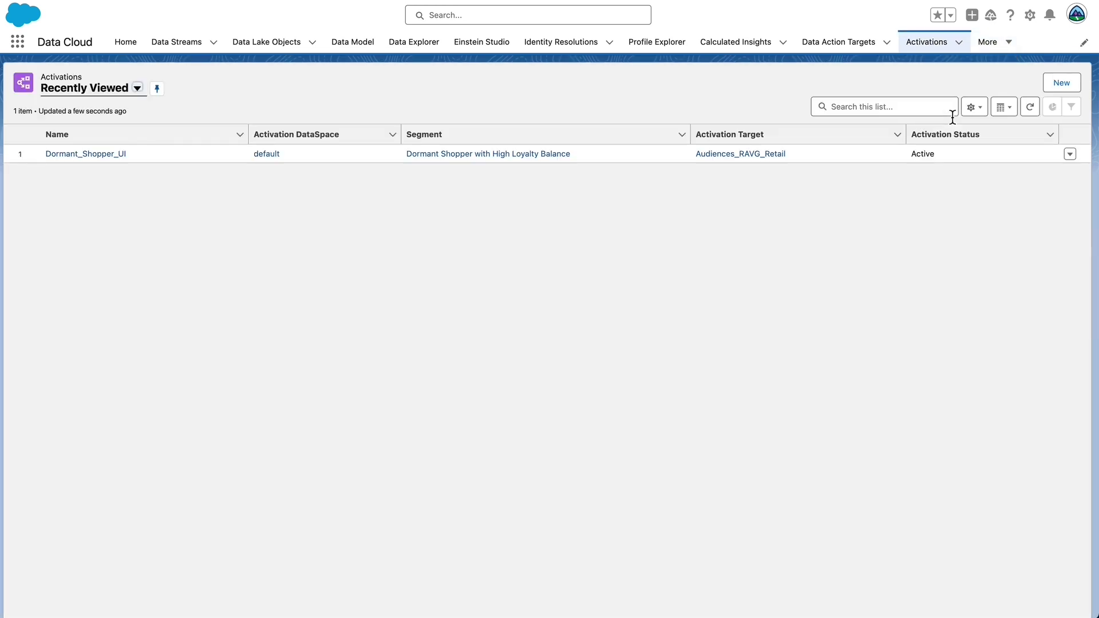
pyautogui.click(1069, 90)
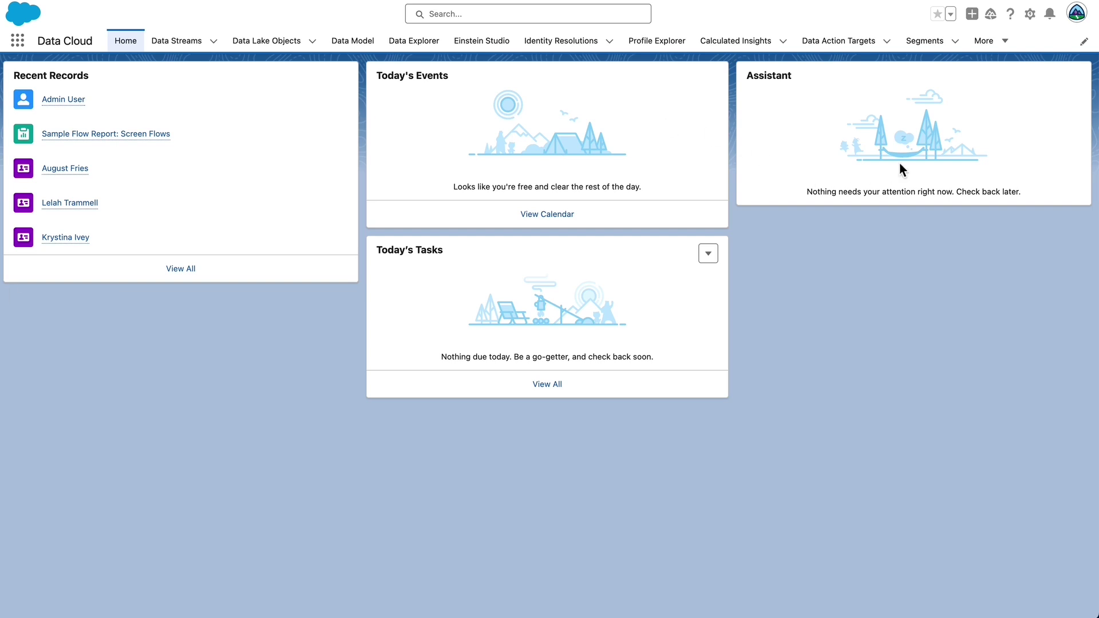
pyautogui.click(1012, 50)
# Check the Dormant_Shopper_UI activation history shows Success, then open the Segments list
pyautogui.click(989, 110)
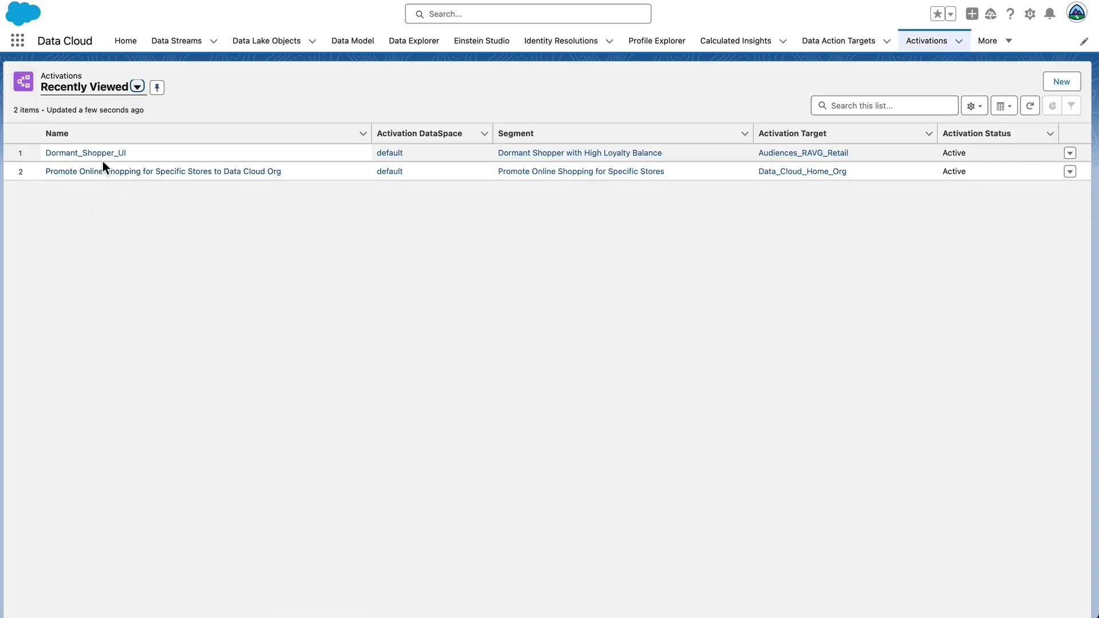
pyautogui.click(108, 162)
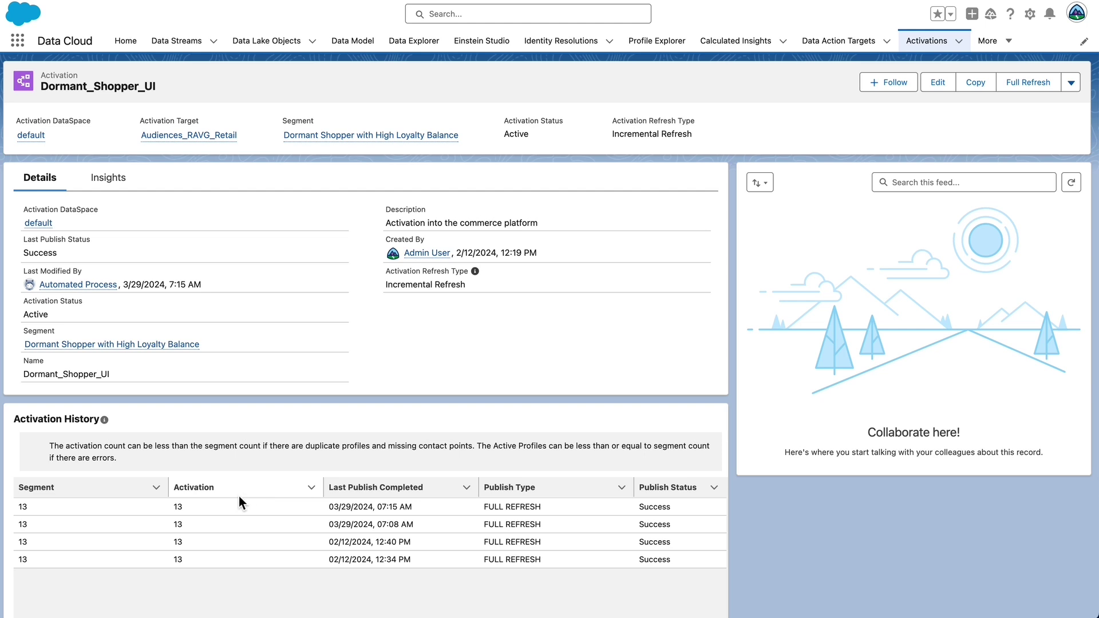
pyautogui.click(1007, 41)
pyautogui.click(1000, 88)
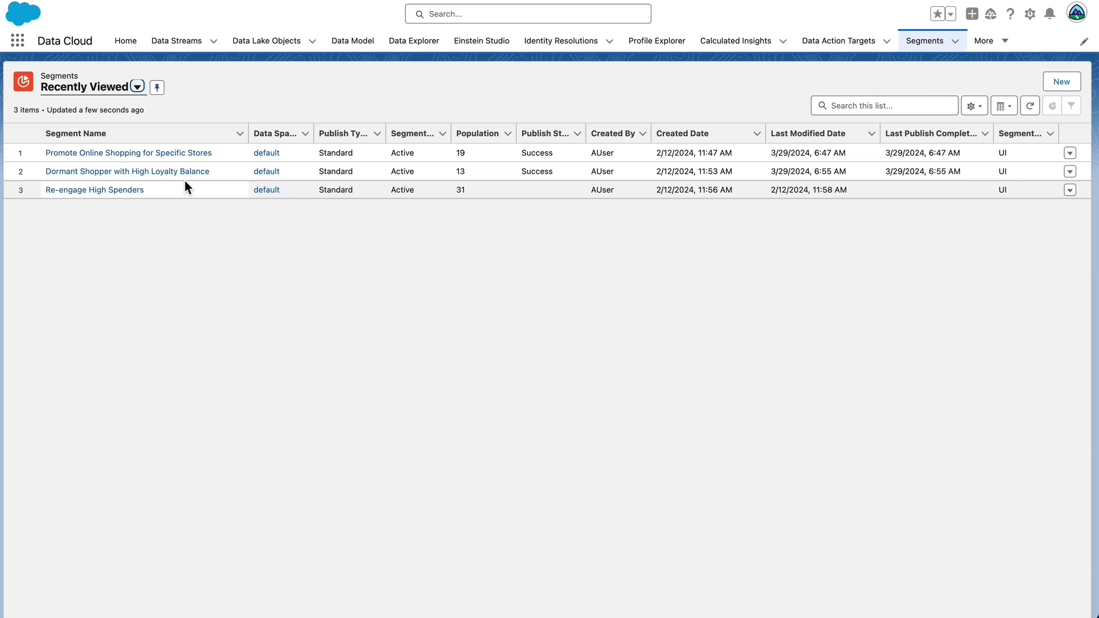
# Scroll through Publish History of Dormant Shopper and Promote Online Shopping for Specific Stores segments
pyautogui.click(182, 173)
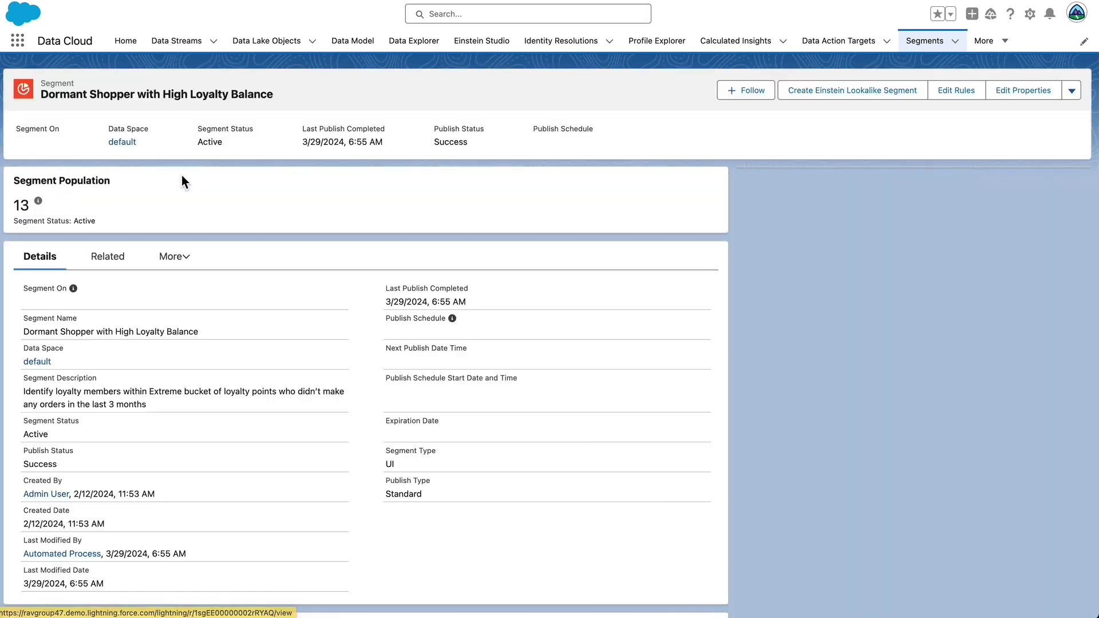
pyautogui.scroll(-6, 258, 318)
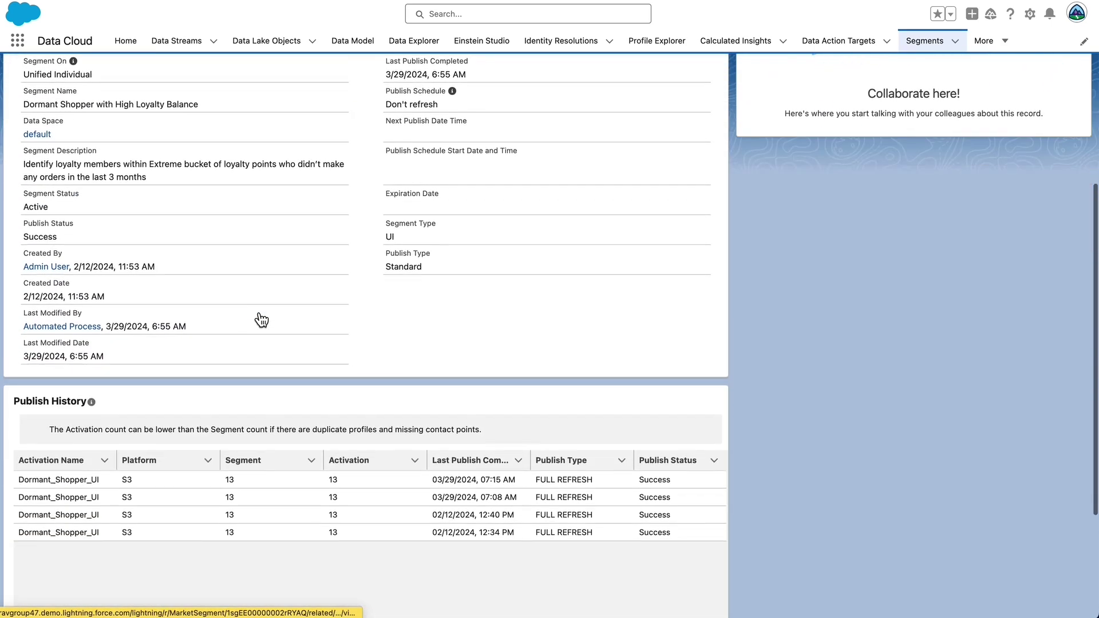
pyautogui.scroll(-2, 262, 319)
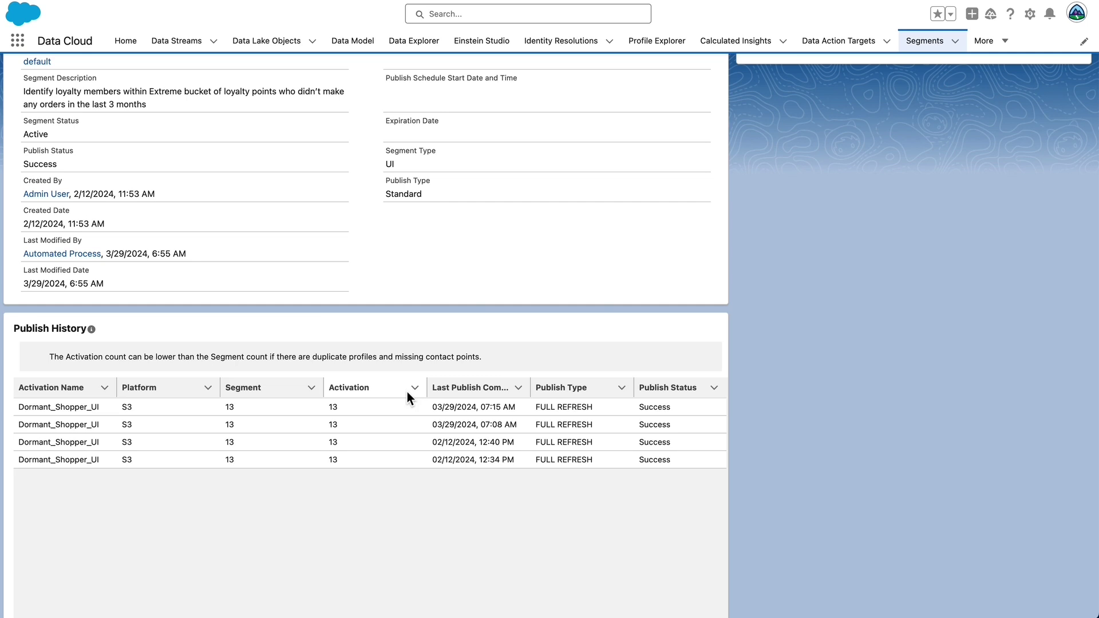
pyautogui.click(932, 51)
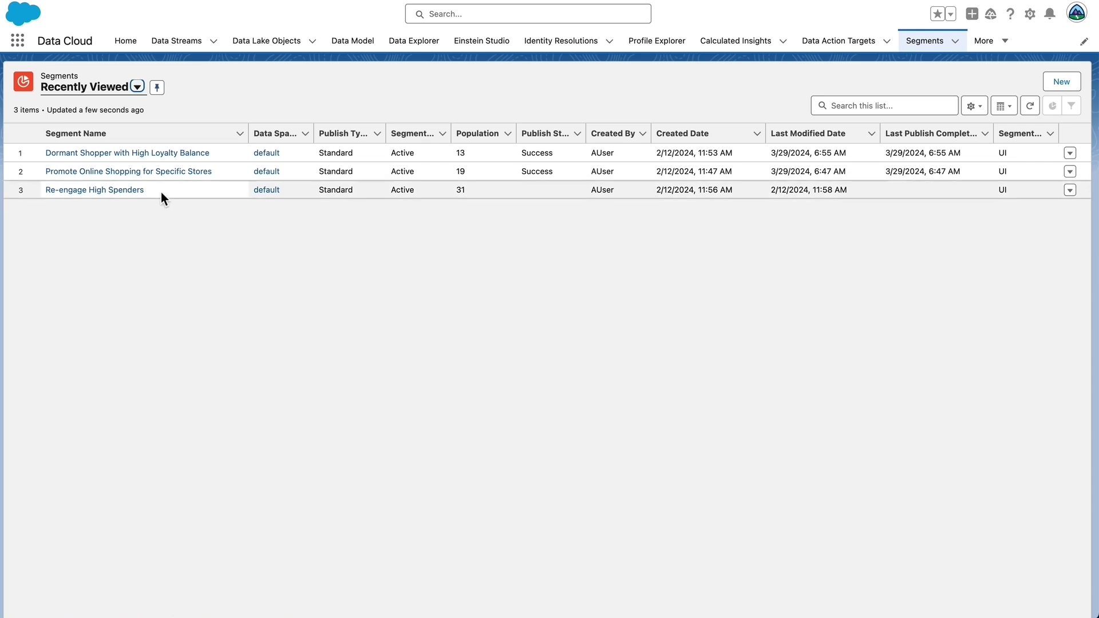
pyautogui.click(138, 174)
pyautogui.scroll(-6, 277, 336)
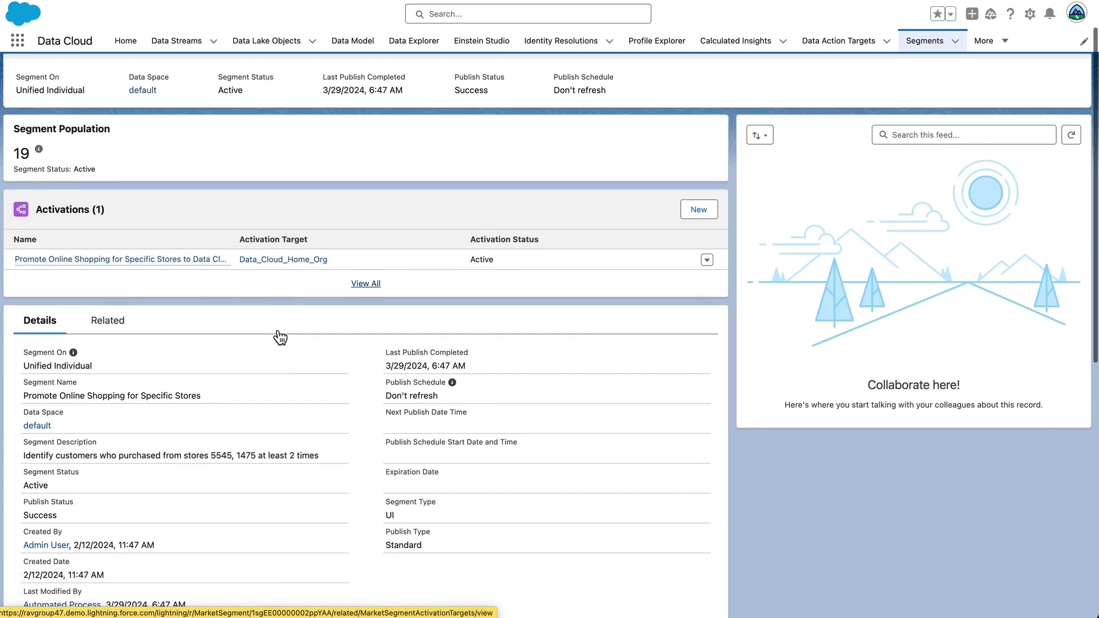
pyautogui.scroll(-2, 280, 336)
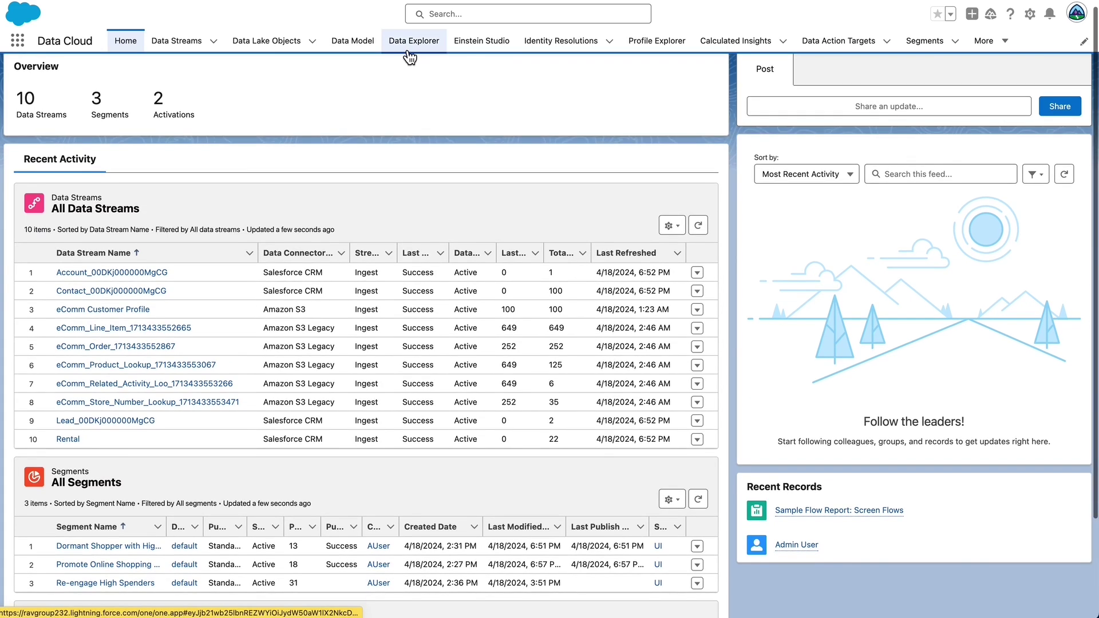
# Show the Activation Audience - Audiences_RAVG_Retail data model object in Data Explorer
pyautogui.click(410, 57)
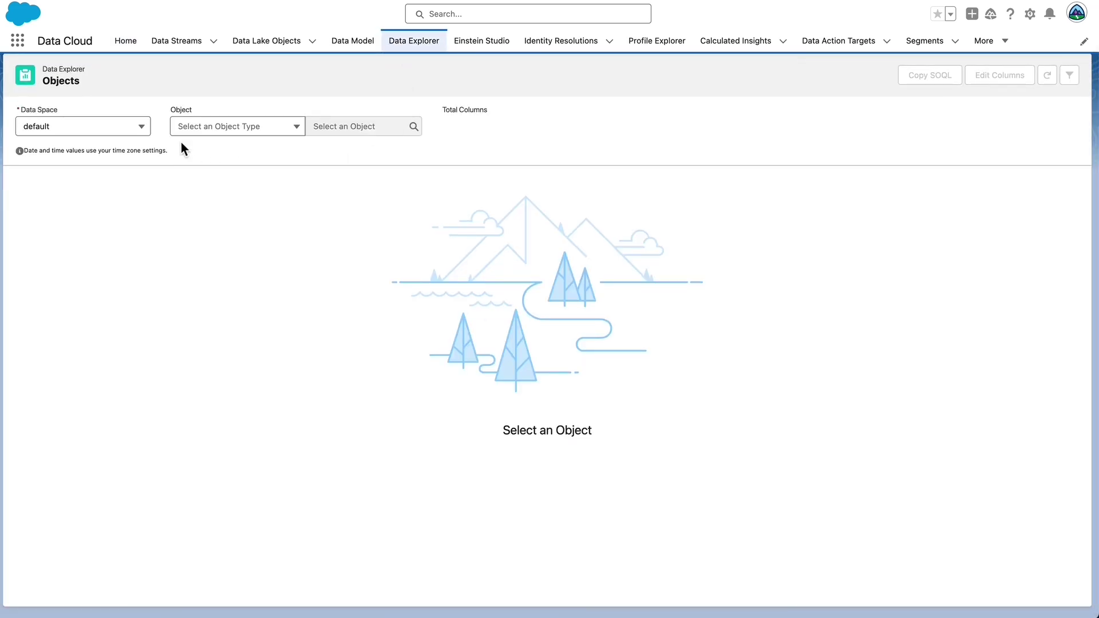
pyautogui.click(252, 130)
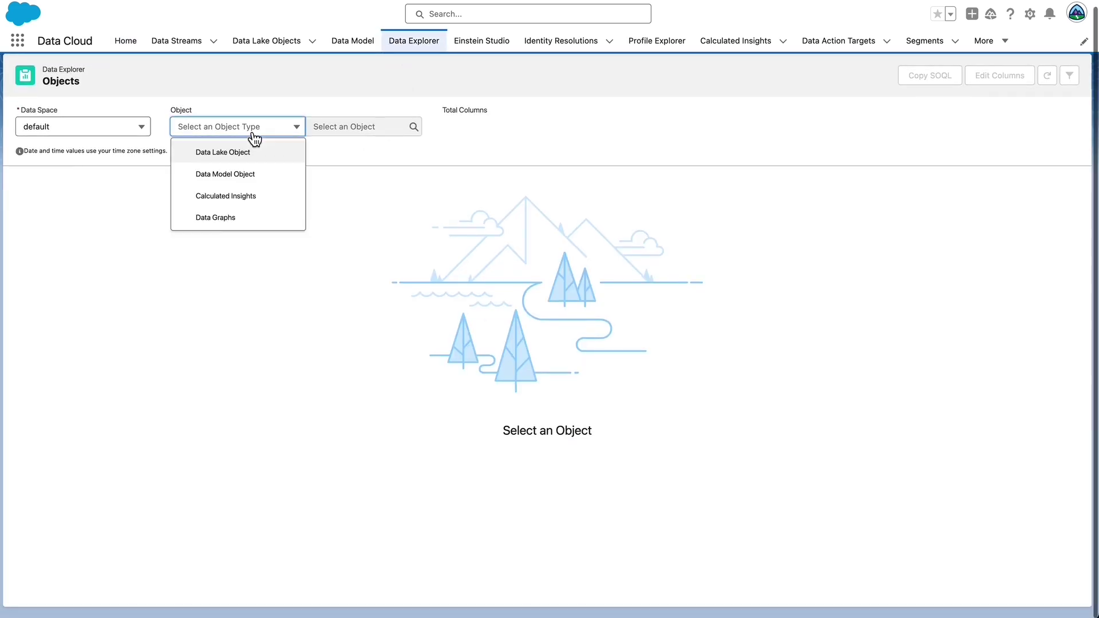
pyautogui.click(244, 181)
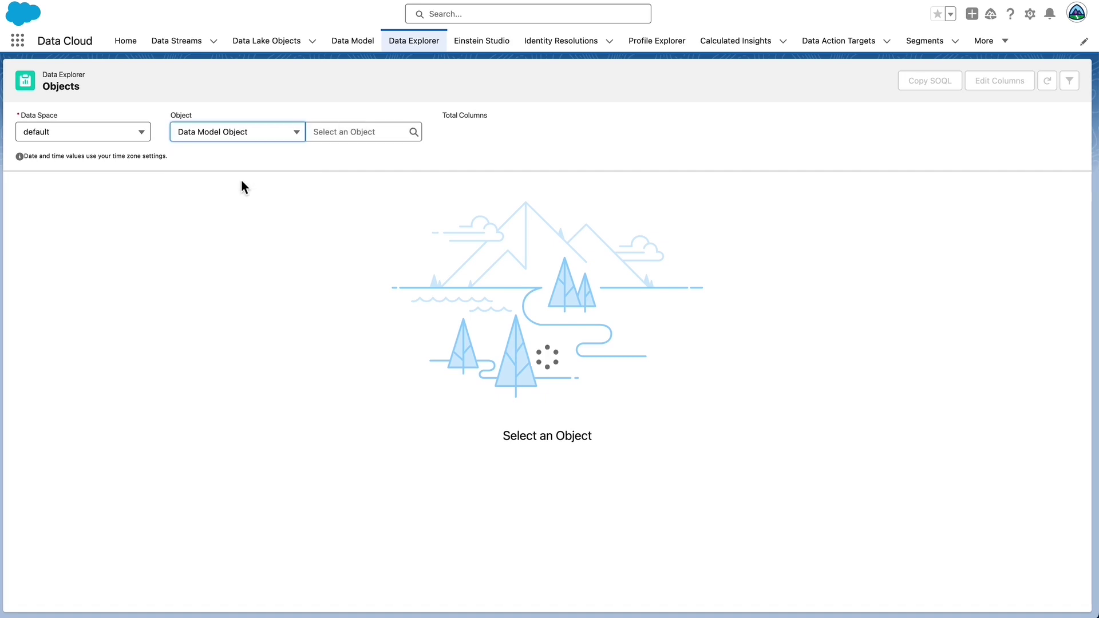
pyautogui.click(362, 137)
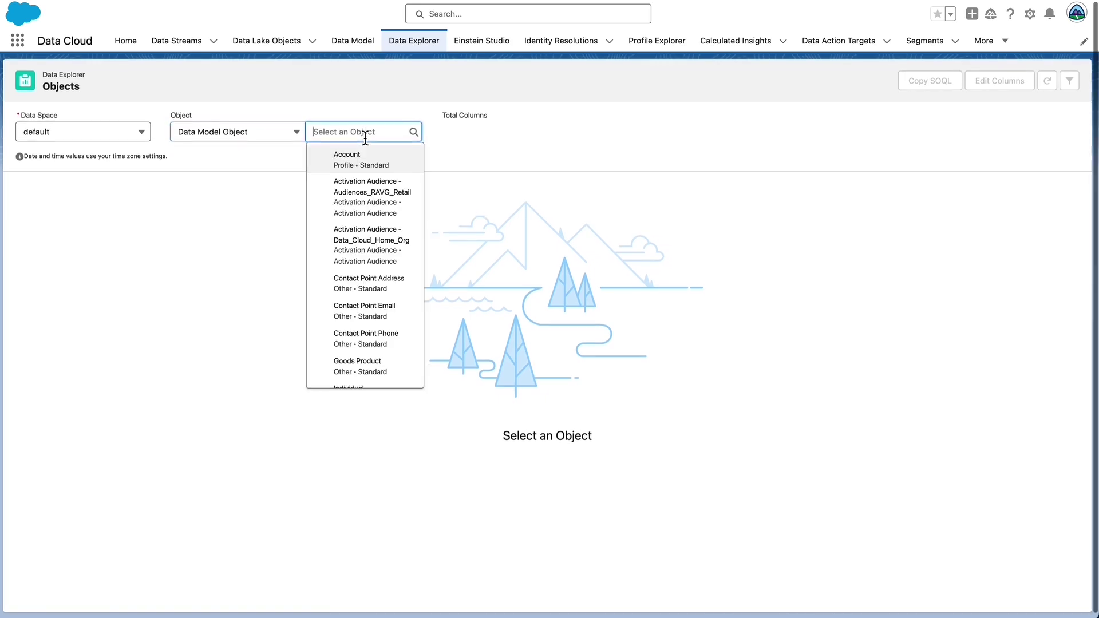
pyautogui.click(375, 213)
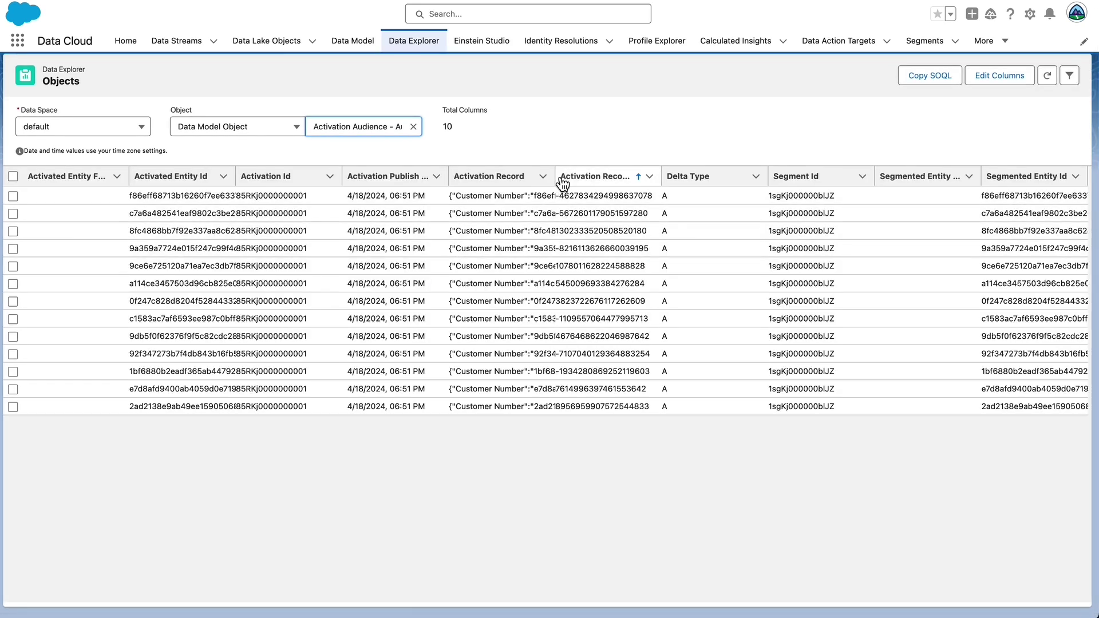
# Widen the Activation Record column and browse the 13 activated audience rows
pyautogui.moveTo(563, 182); pyautogui.dragTo(782, 187)
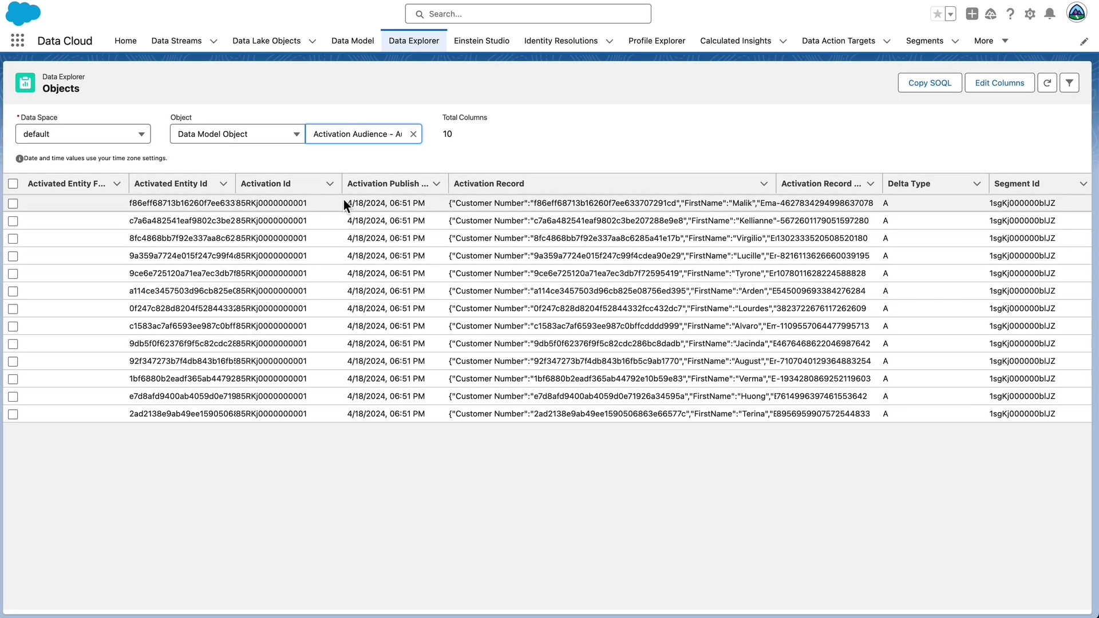
pyautogui.hscroll(1, 932, 216)
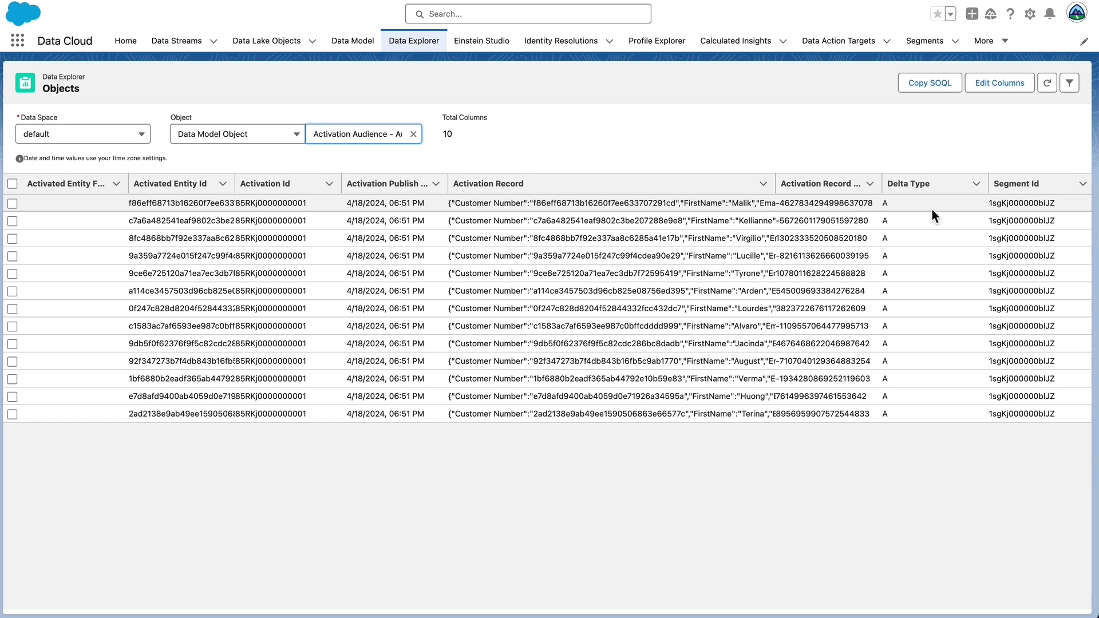
pyautogui.hscroll(1, 390, 218)
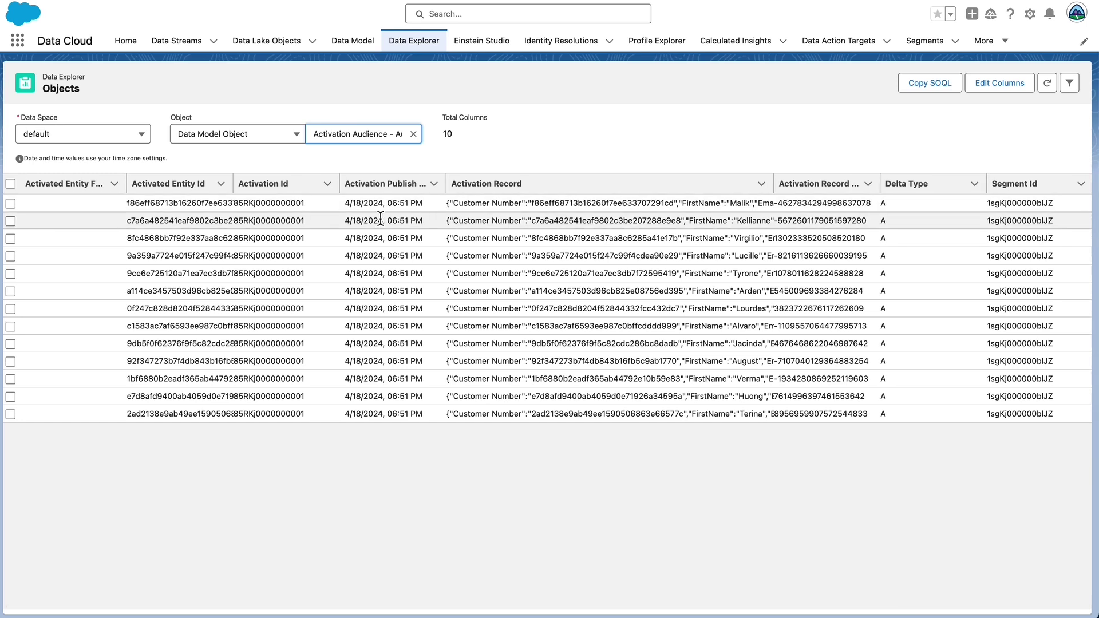
pyautogui.hscroll(-1, 338, 445)
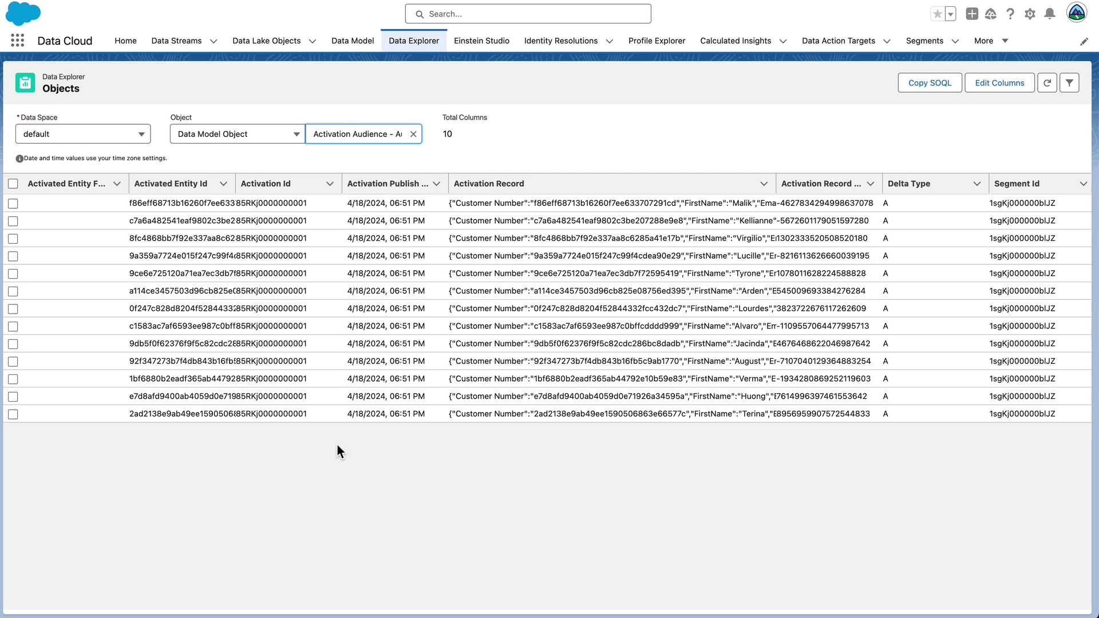
pyautogui.scroll(-1, 338, 445)
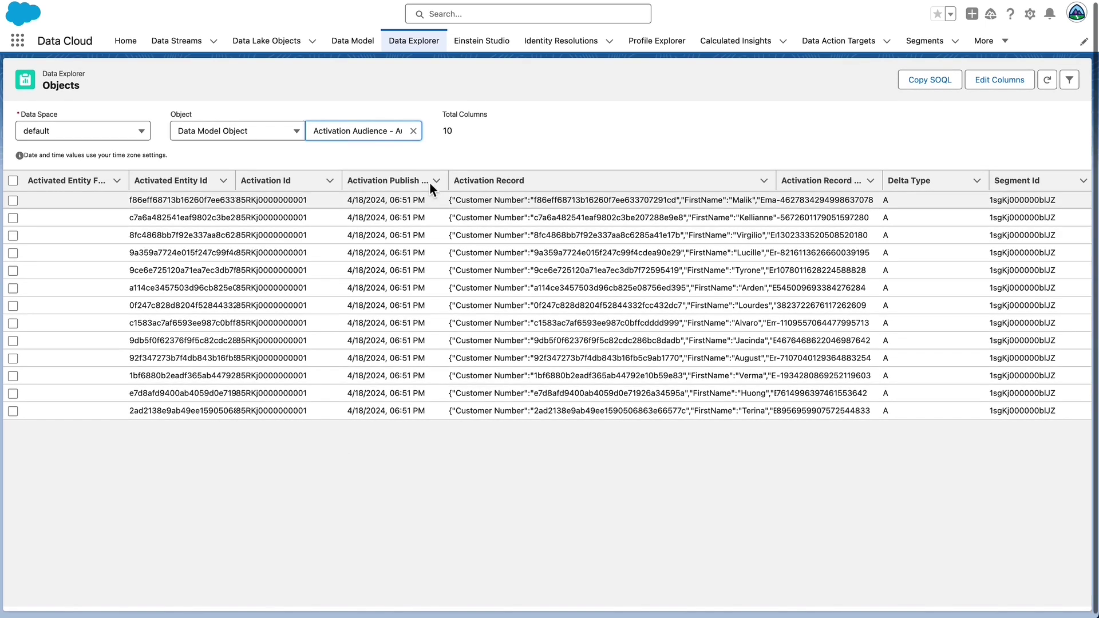
# Switch Data Explorer to the Unified Individual - Latest segment membership records
pyautogui.click(414, 131)
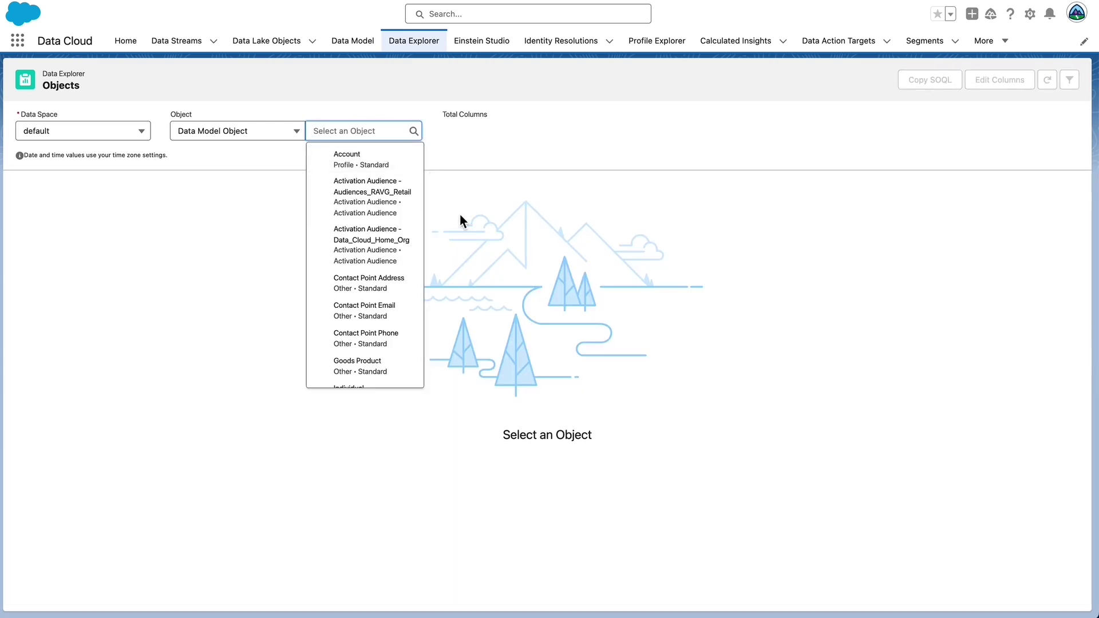
pyautogui.scroll(-6, 385, 290)
pyautogui.scroll(-4, 387, 290)
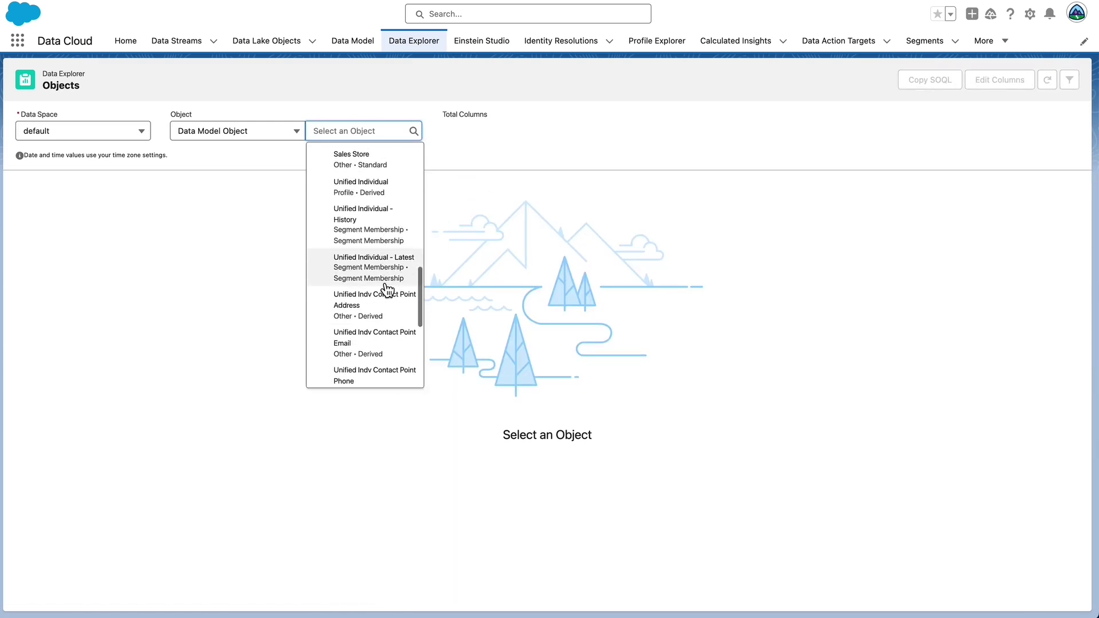
pyautogui.click(388, 275)
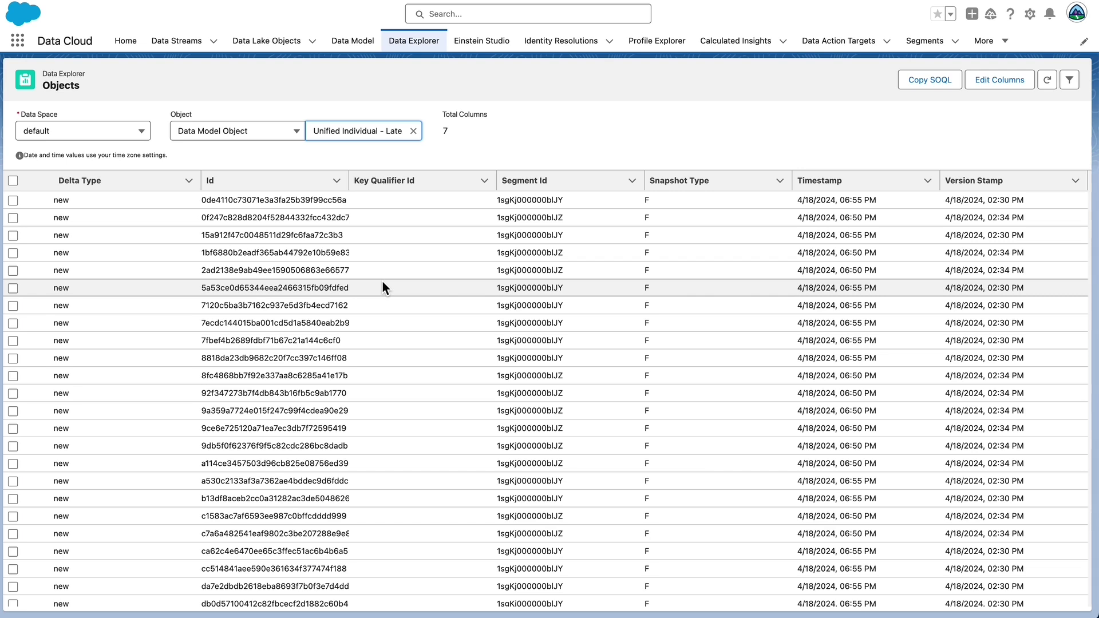
# Replace the object with Unified Individual - History
pyautogui.click(414, 131)
pyautogui.scroll(-10, 410, 352)
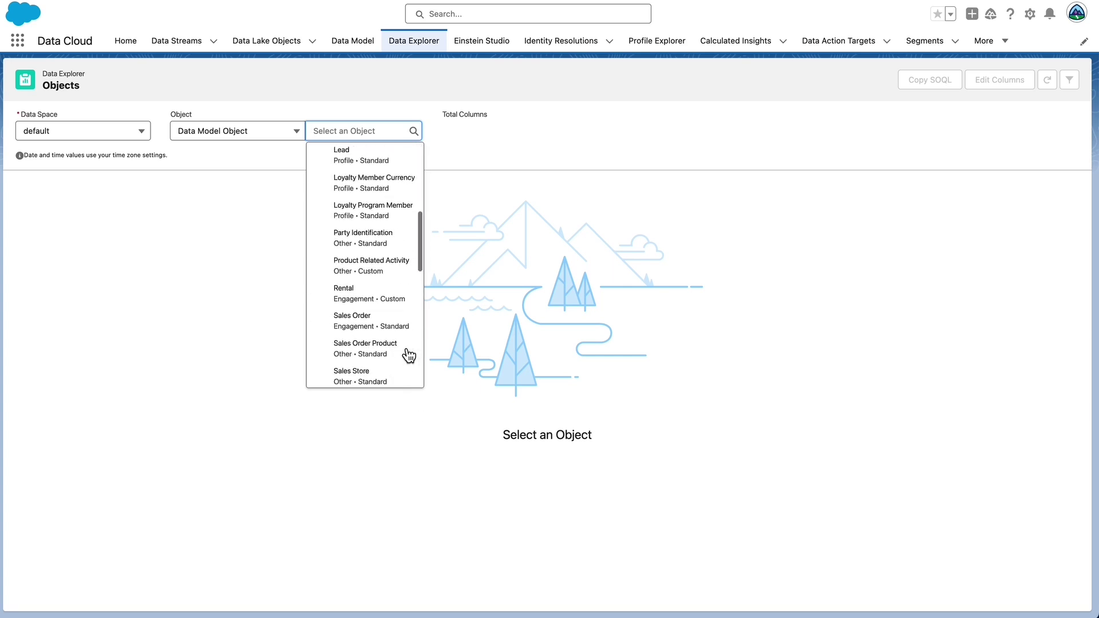
pyautogui.scroll(-2, 410, 356)
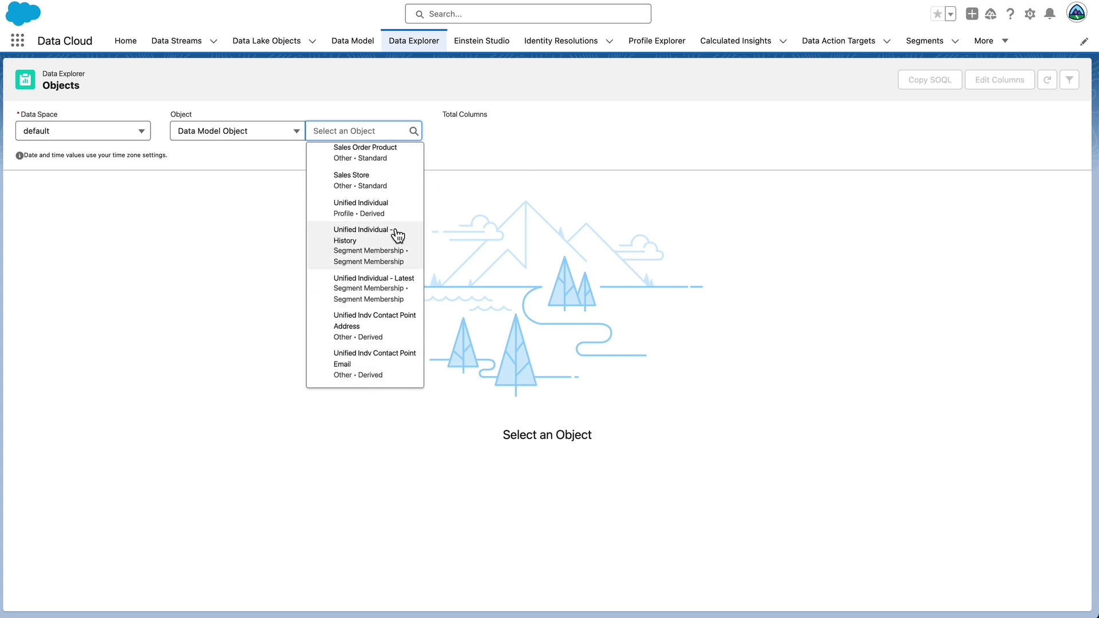
pyautogui.click(393, 248)
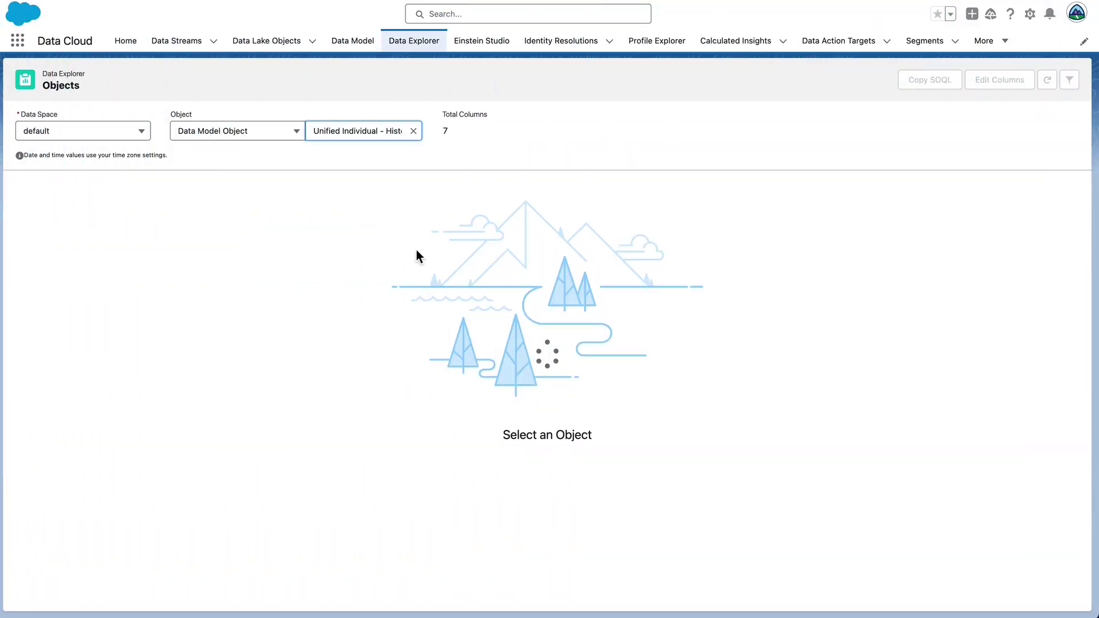